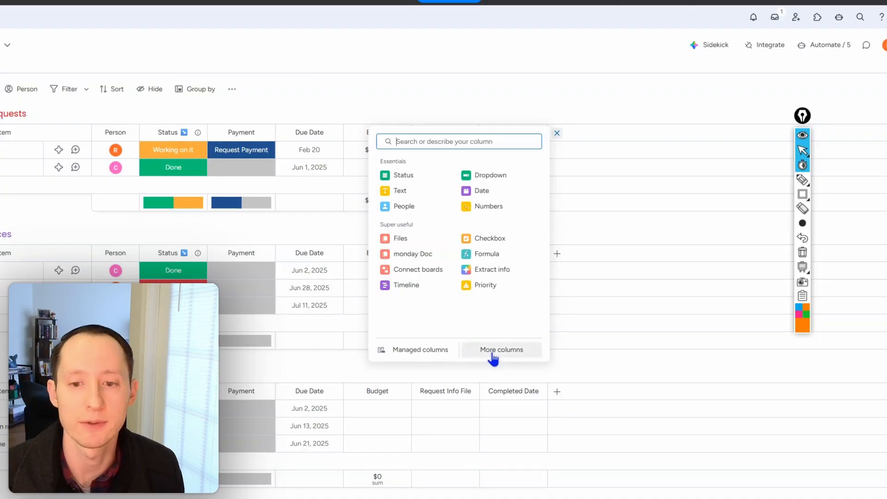
- Add a Connect boards column linked two-way to the Finance board, skip creating a mirror column, and widen the new column
click(435, 275)
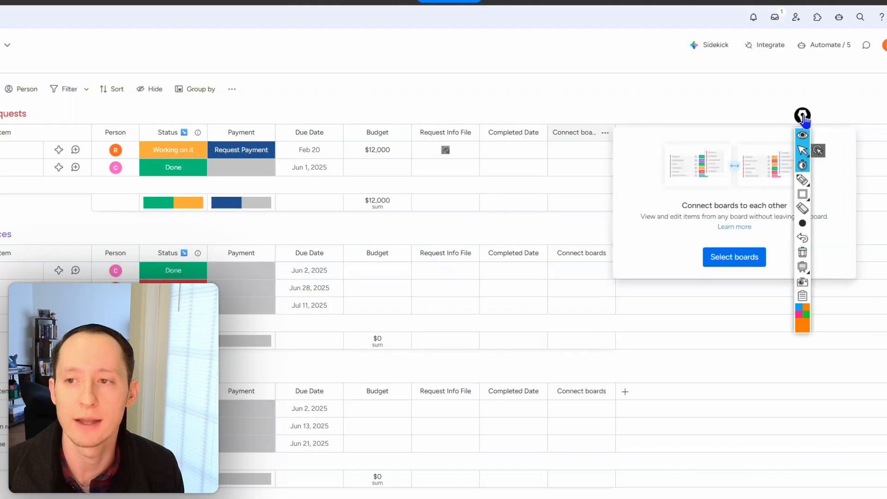
drag(804, 119, 884, 119)
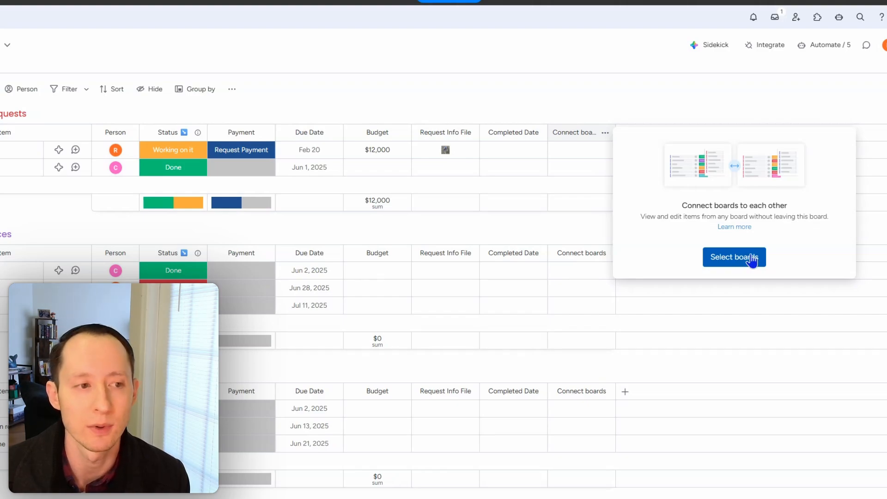
click(752, 260)
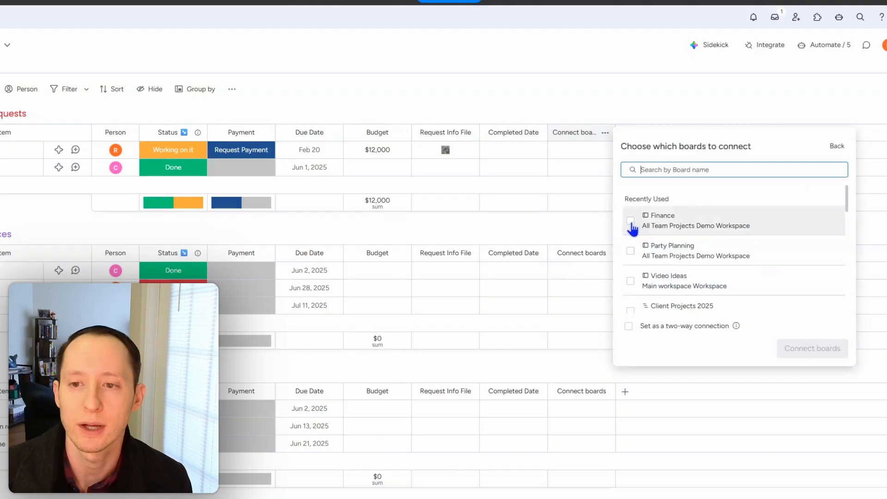
click(630, 221)
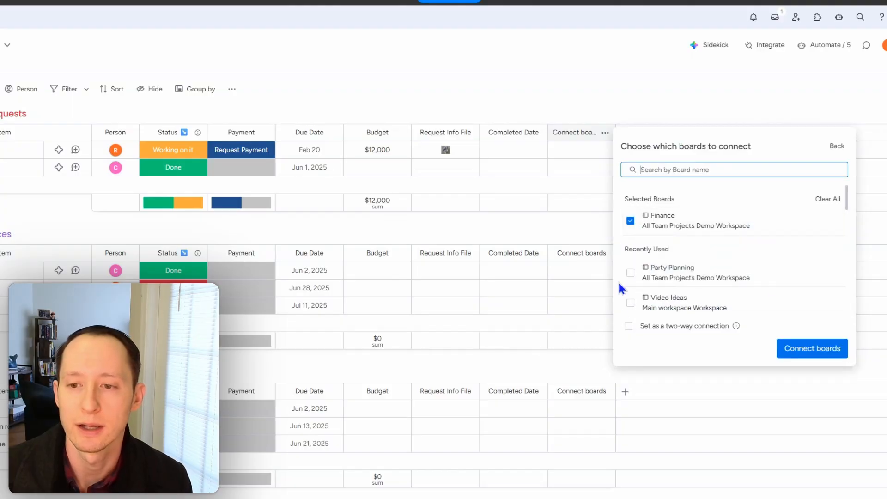
click(629, 327)
click(837, 352)
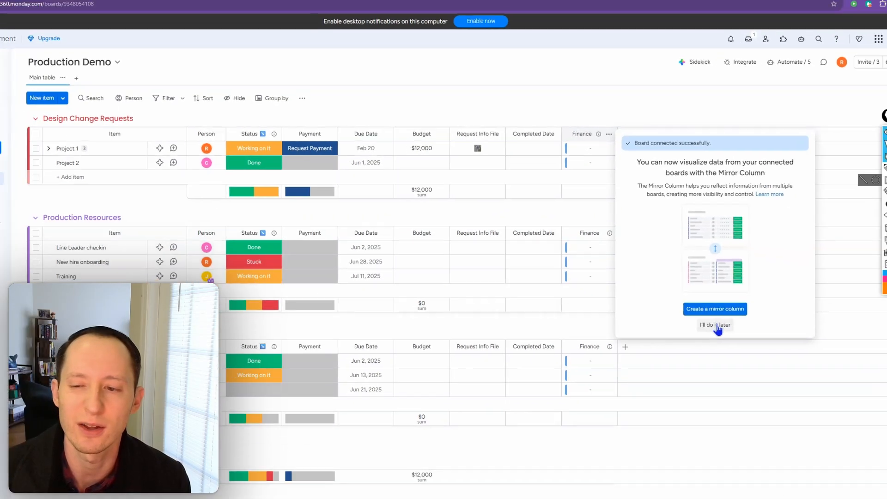
click(734, 364)
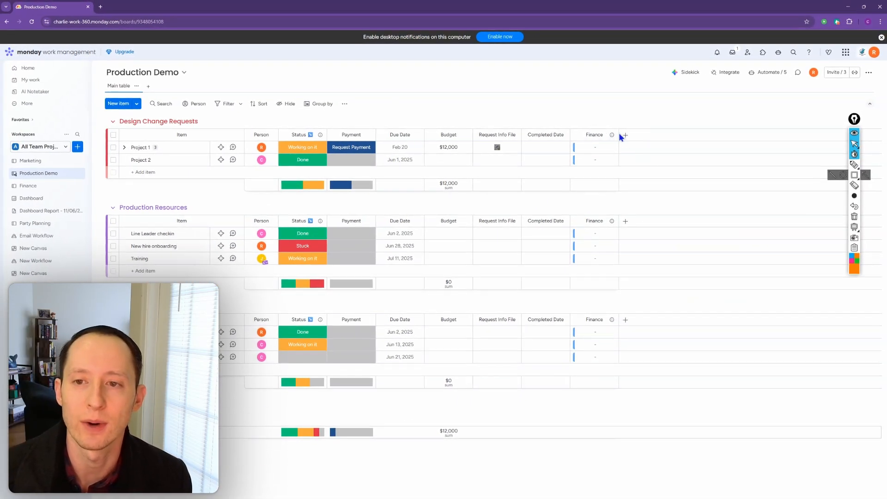
drag(619, 133, 643, 135)
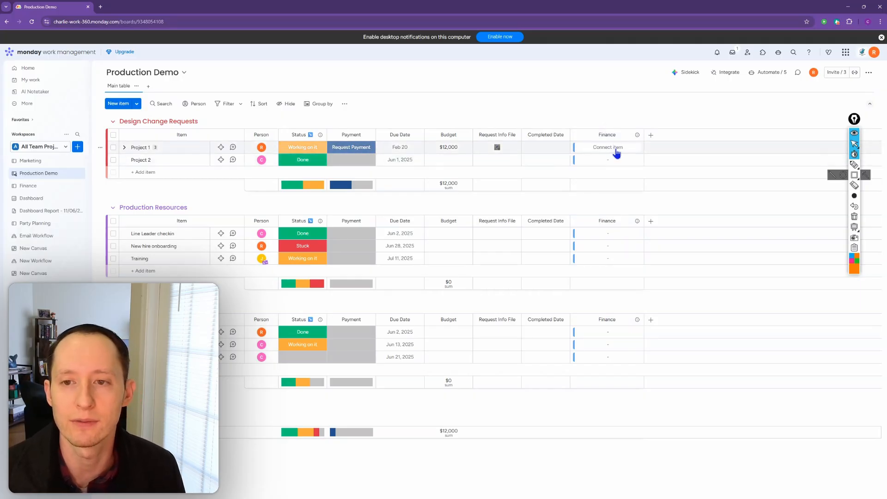
- Examine the Finance board items and groups available for connecting to Project 1
click(616, 152)
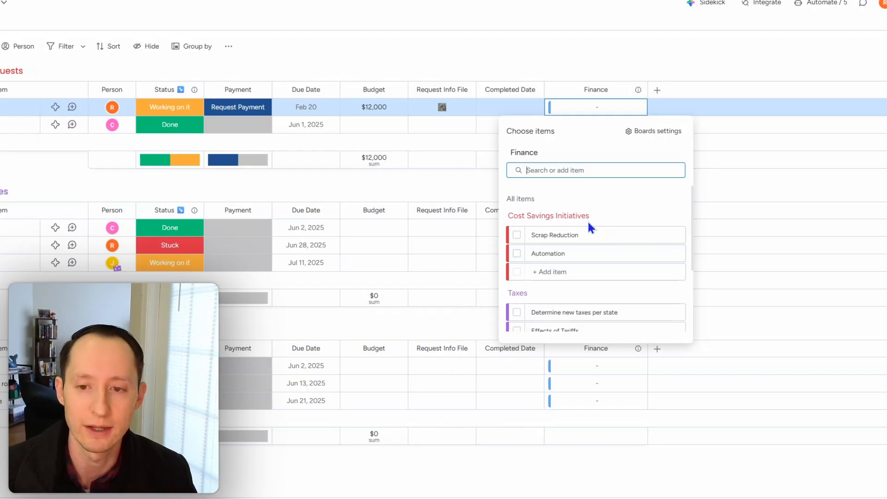
scroll(588, 220, down, 2)
scroll(589, 229, down, 1)
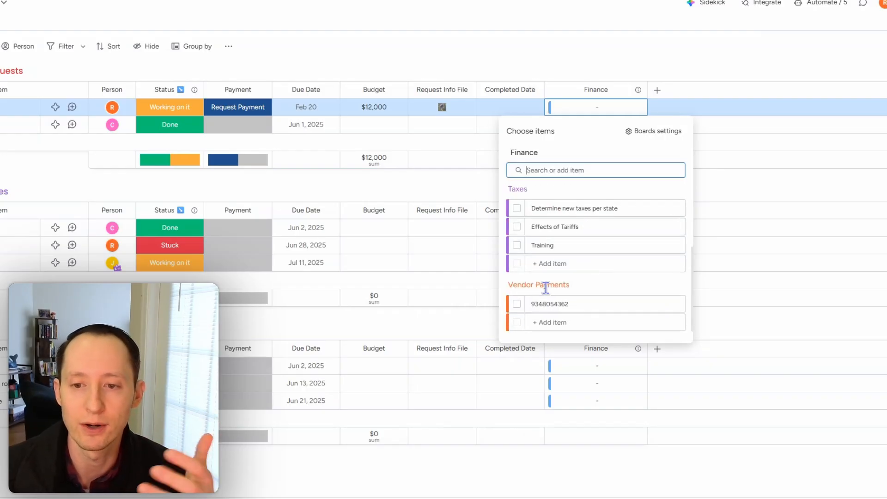
click(544, 325)
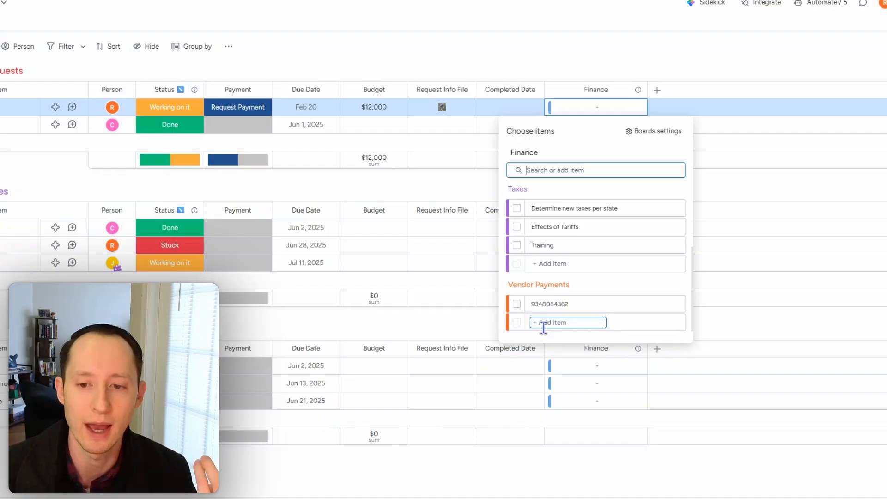
click(598, 47)
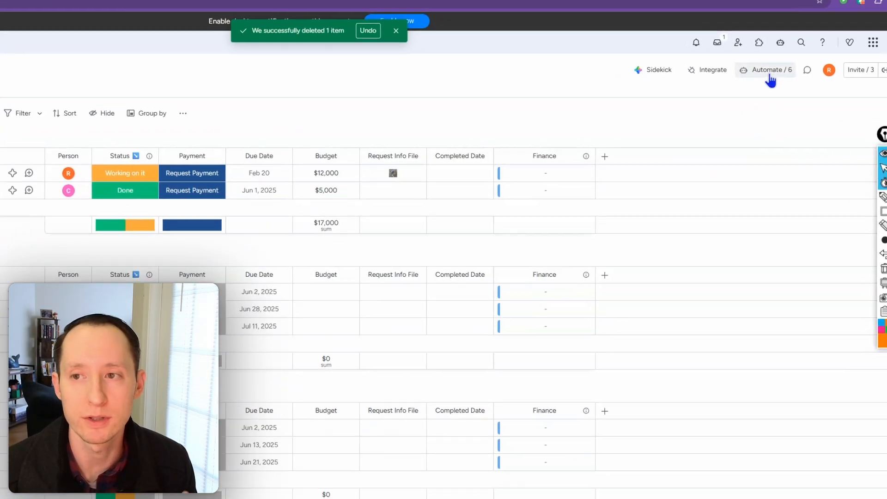
- Start a board automation from scratch with the trigger "When status changes to something"
click(769, 79)
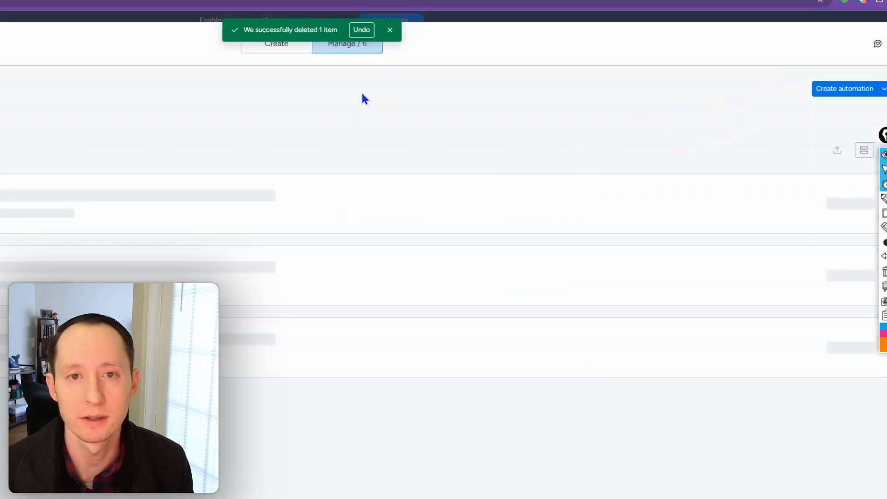
click(391, 30)
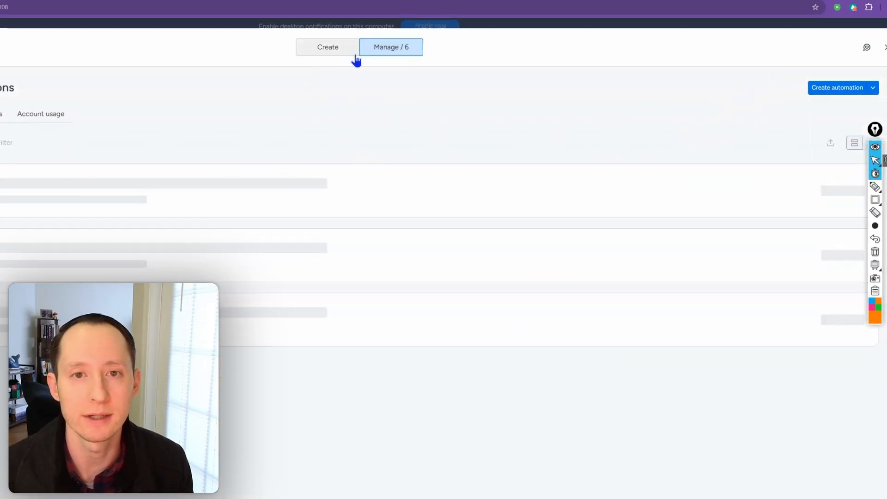
click(329, 48)
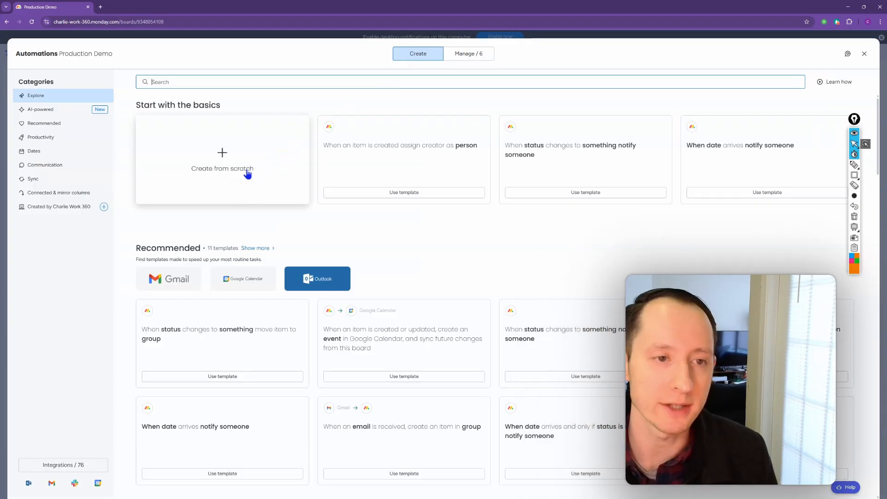
click(247, 173)
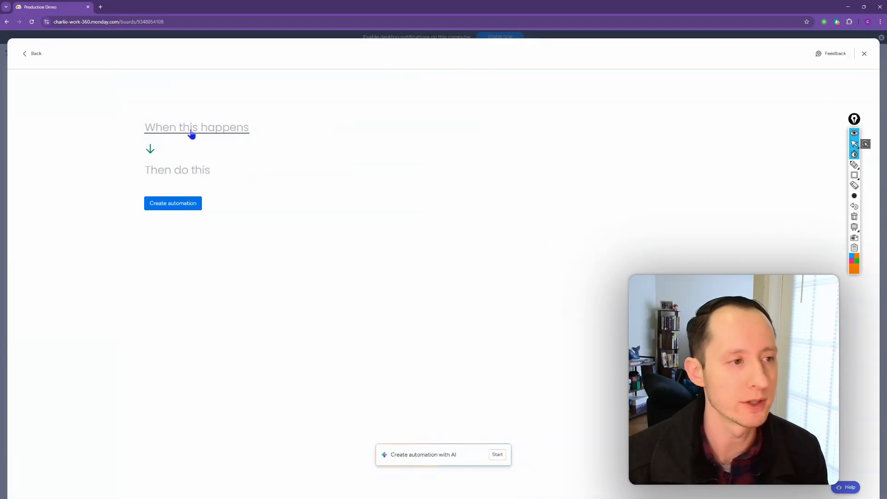
click(192, 134)
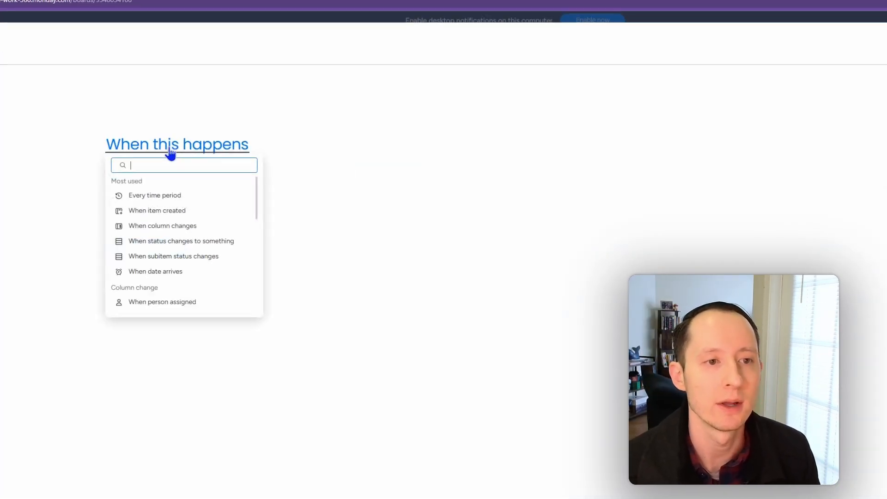
text(stat)
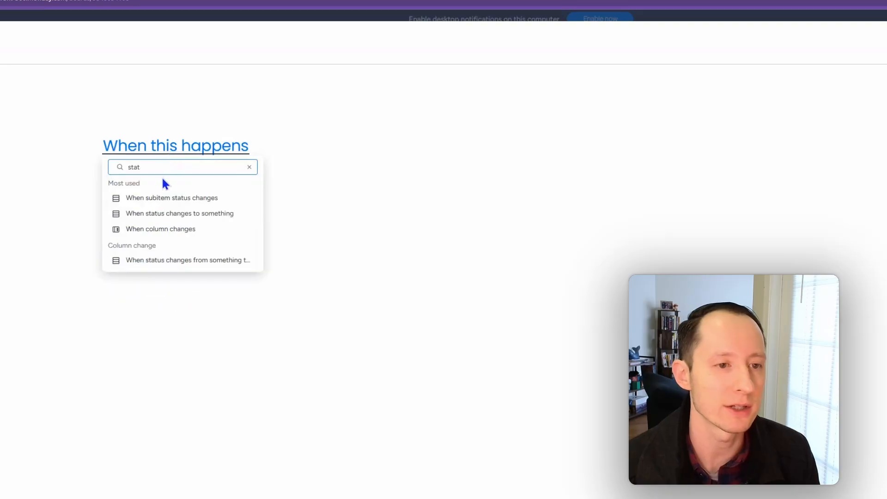
click(163, 217)
- Set the automation trigger to the Payment column changing to Request Payment
click(185, 149)
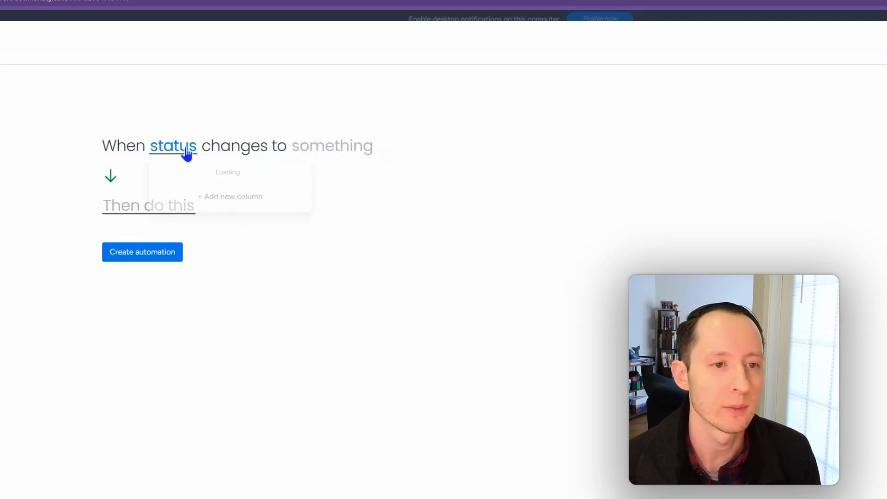
click(188, 204)
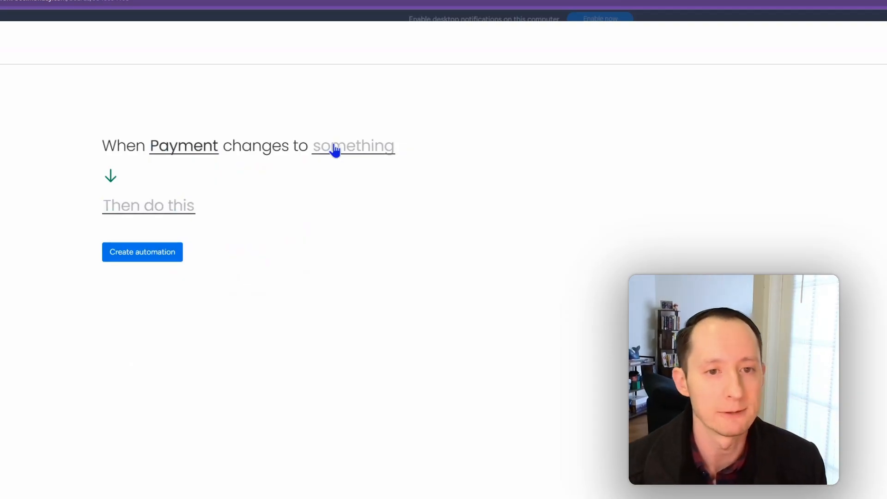
click(335, 150)
click(366, 208)
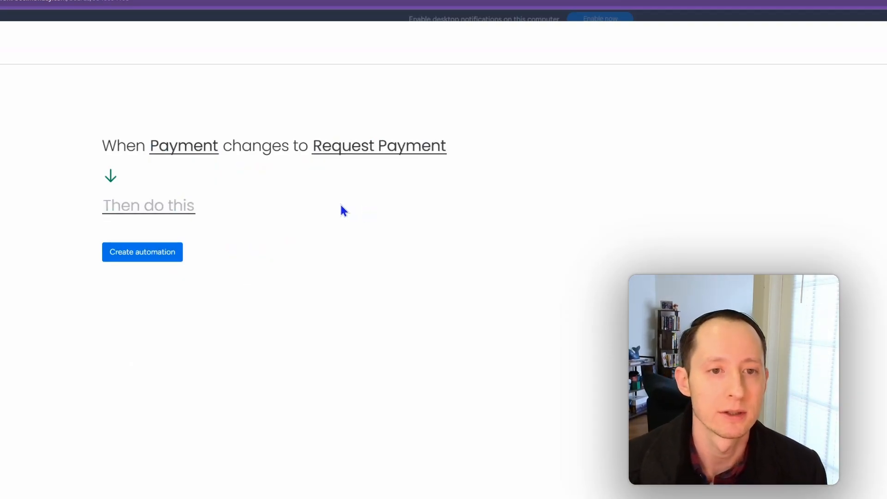
- Add the action "Create item in board & connect boards" and choose Finance as its board
click(173, 211)
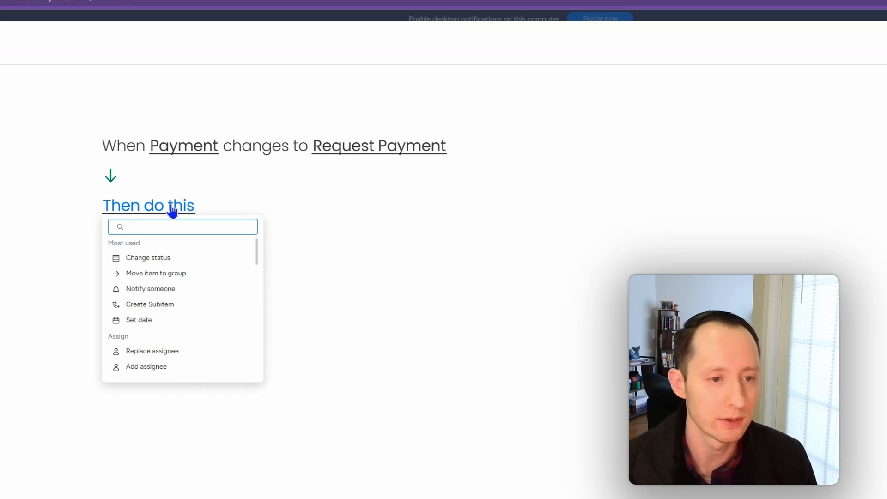
text(connec)
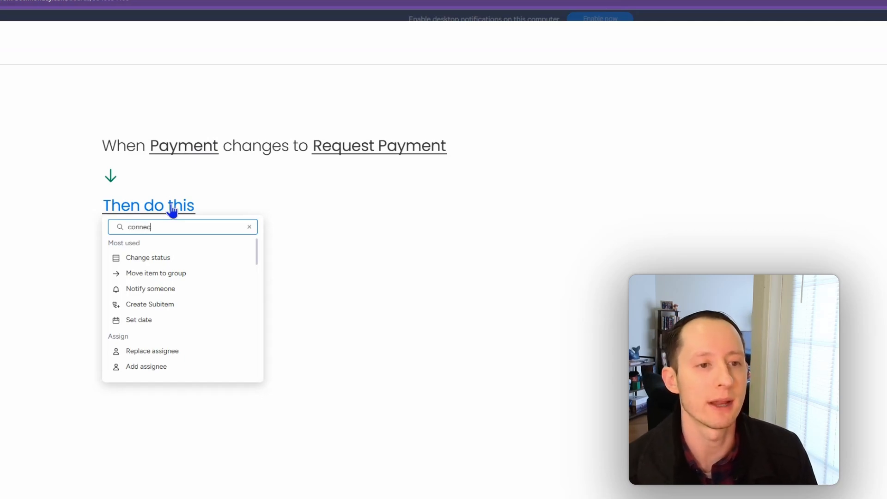
text(t)
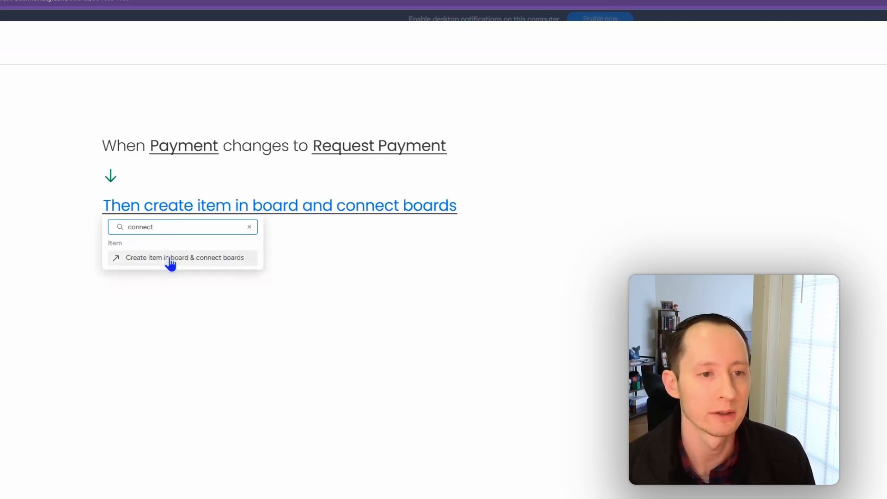
click(171, 259)
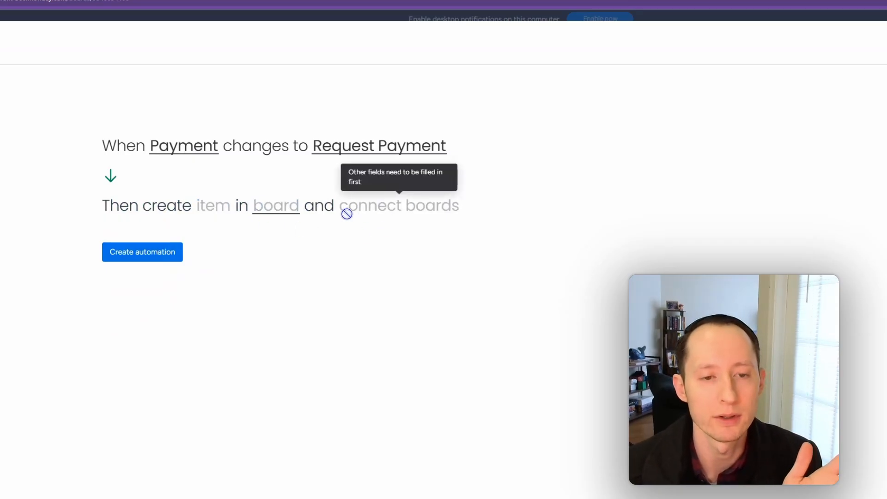
click(279, 207)
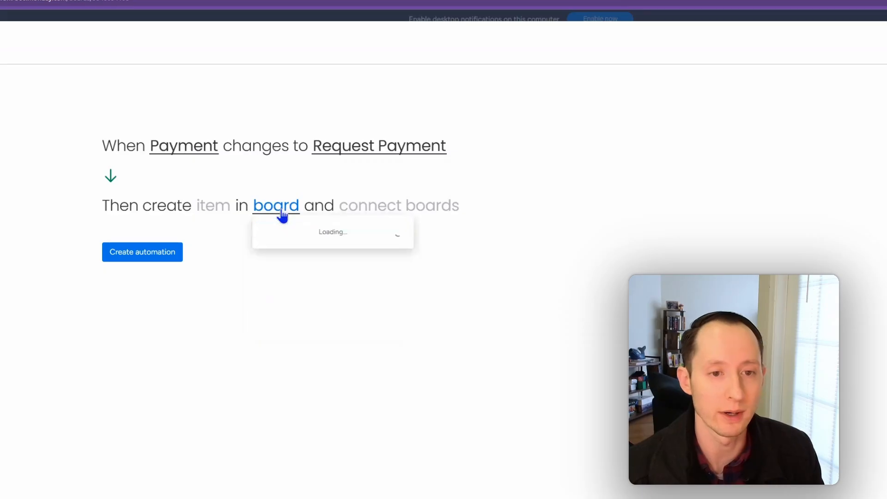
click(296, 243)
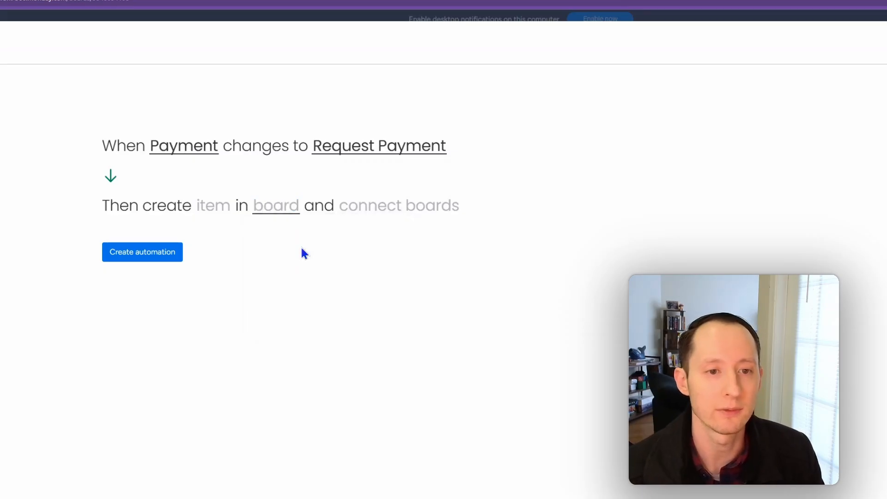
- Configure the action to connect both boards, with Finance as the source column and "link to Production Demo" as the target column
click(407, 209)
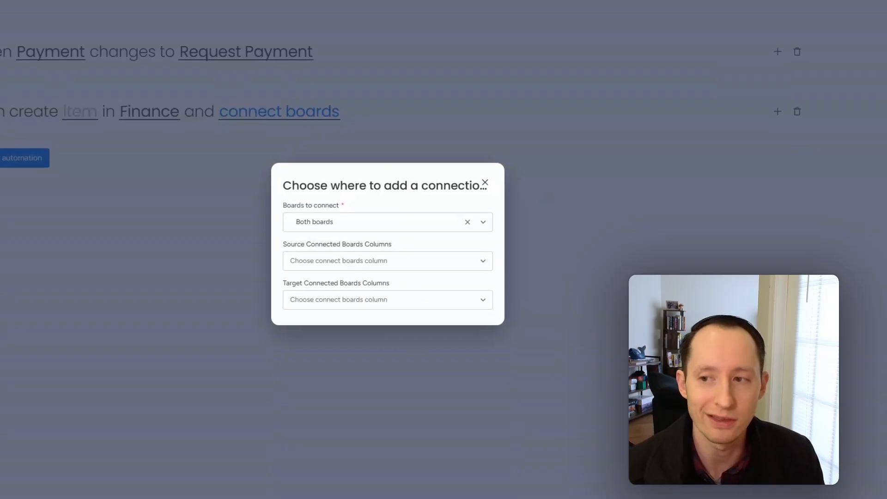
click(482, 224)
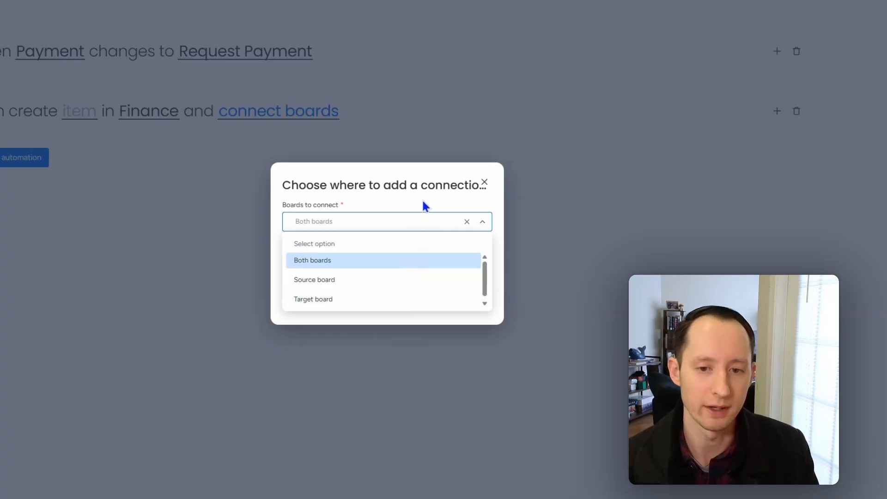
click(426, 220)
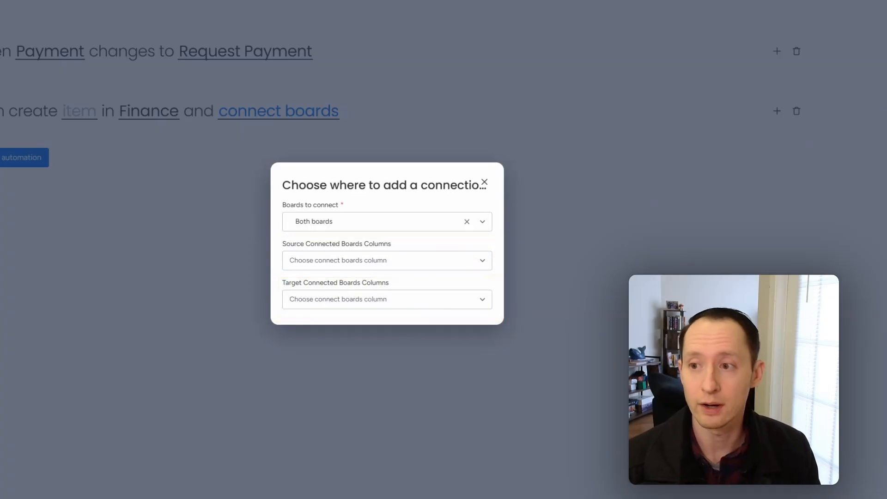
click(460, 262)
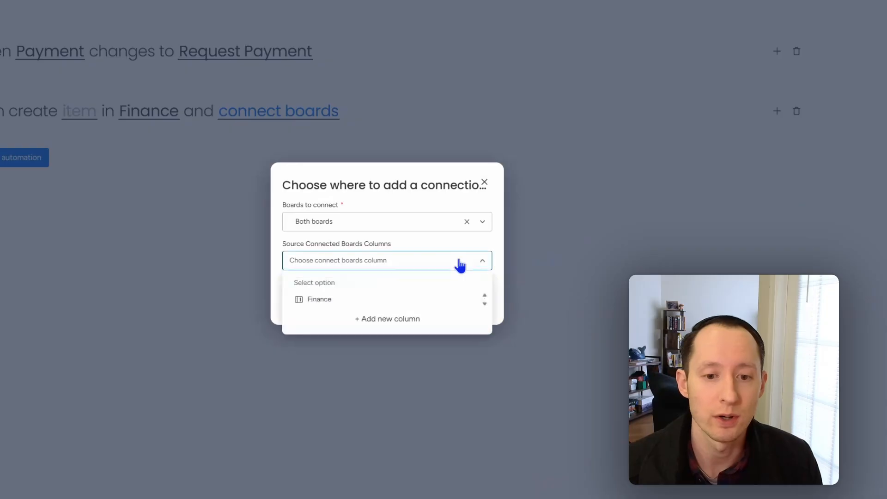
click(370, 306)
click(370, 305)
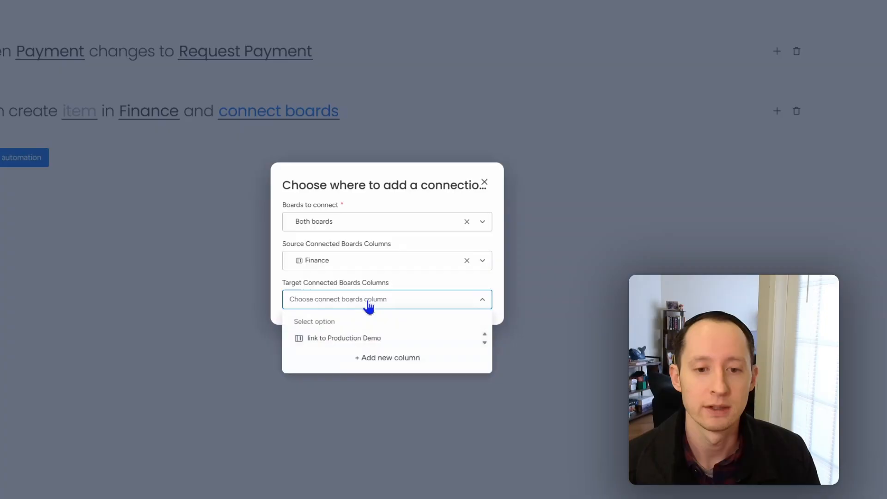
click(351, 343)
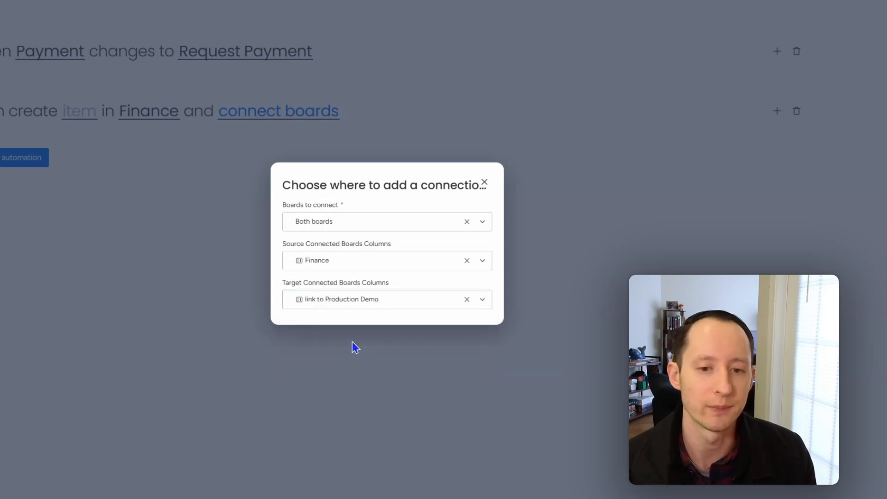
click(484, 182)
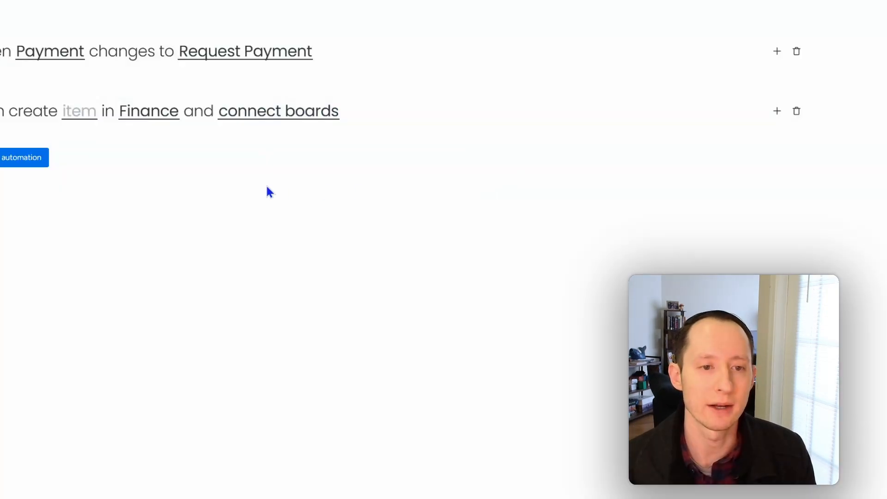
- Set the new Finance item's name to the triggering item's name followed by "- Vendor Payment"
click(80, 115)
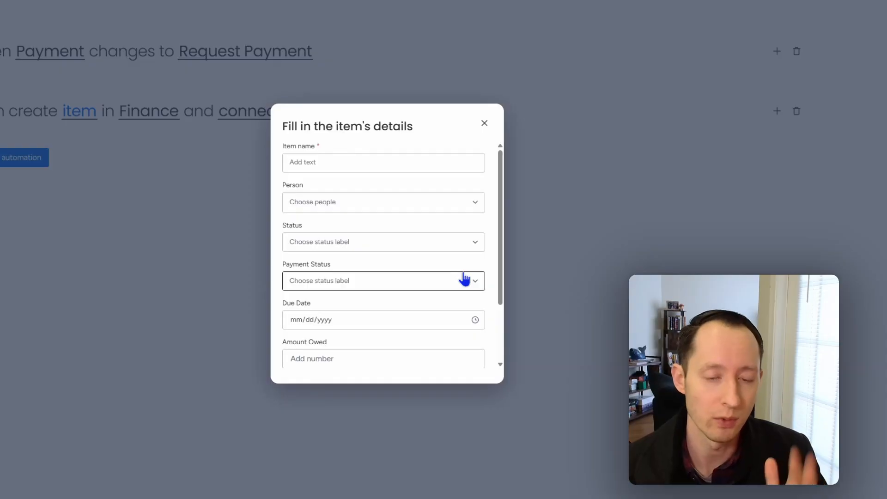
click(356, 157)
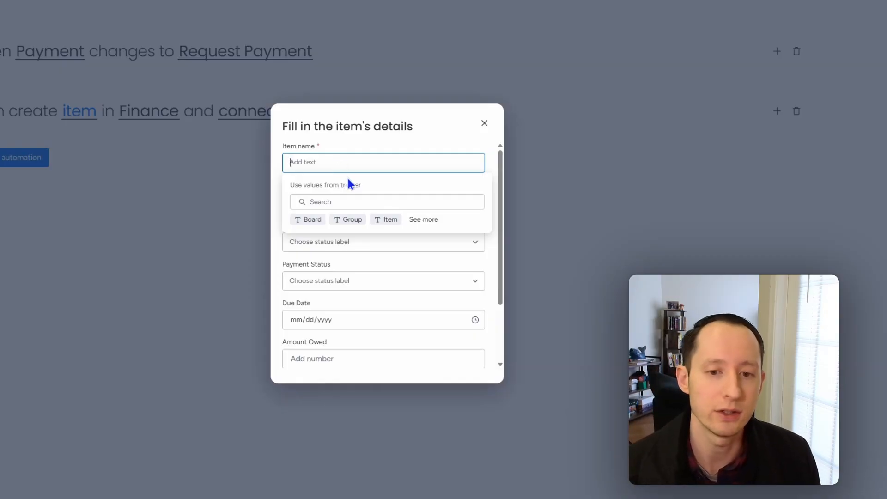
click(389, 219)
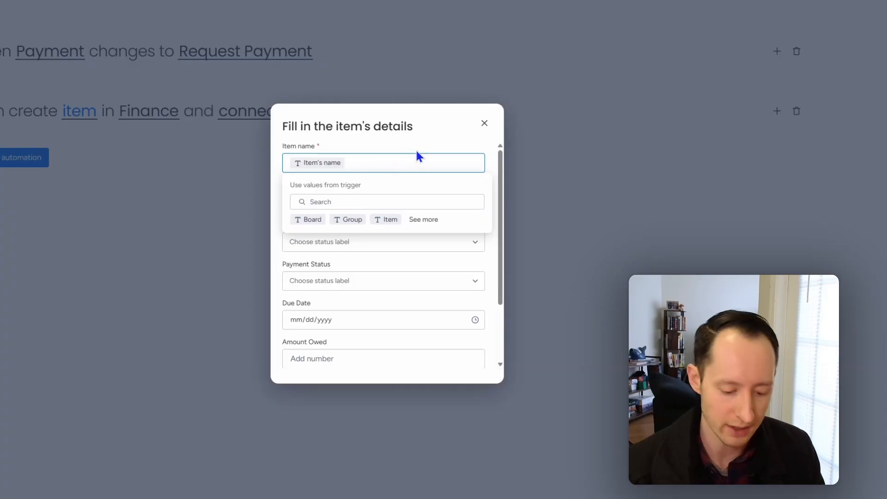
text(-)
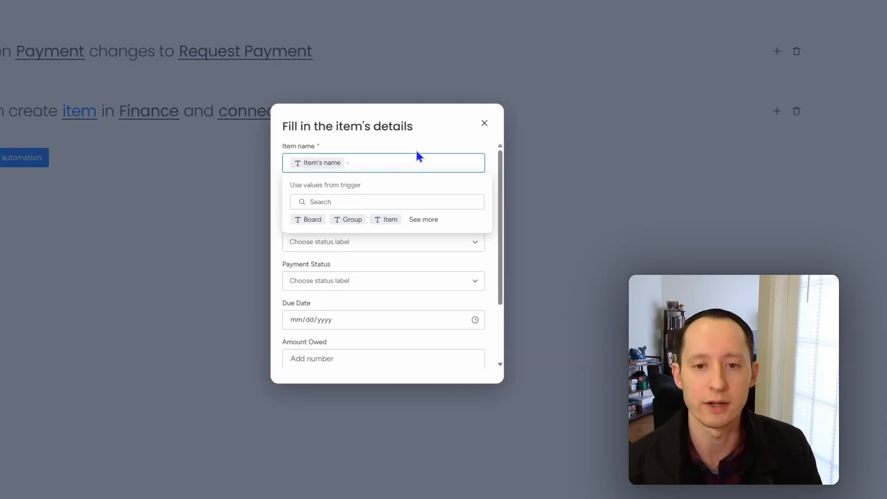
text( Ven)
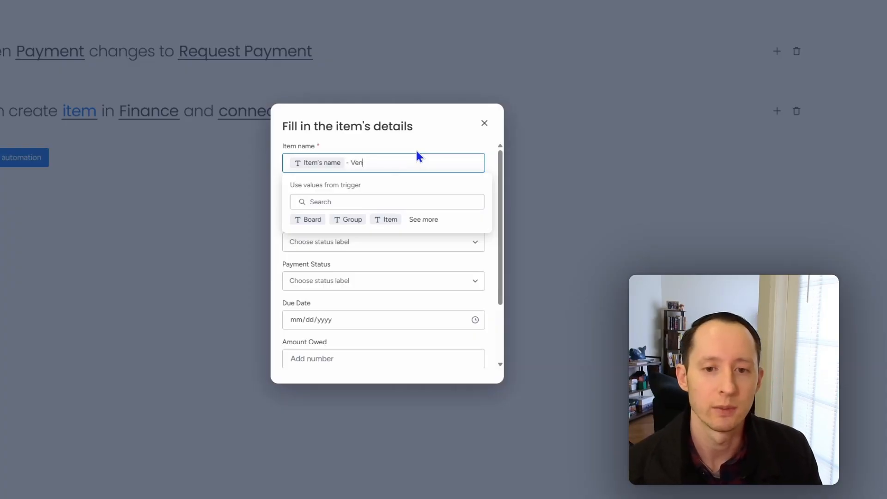
text(dor Payment)
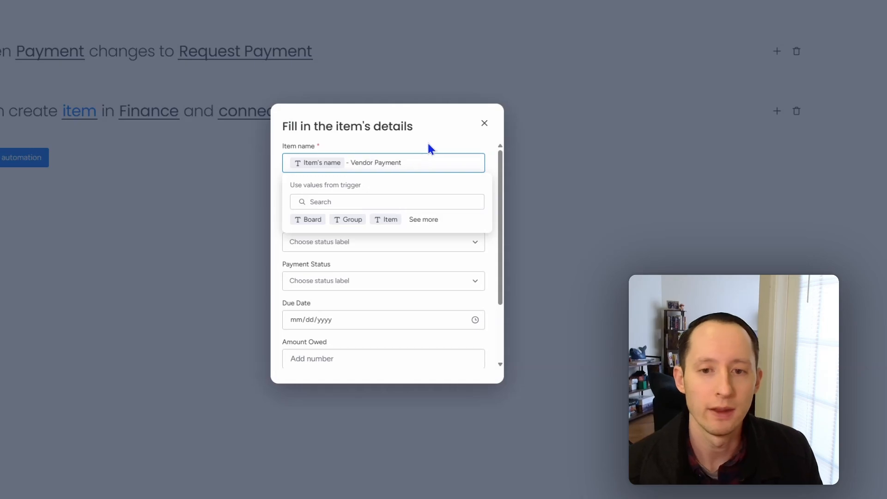
click(428, 144)
click(364, 210)
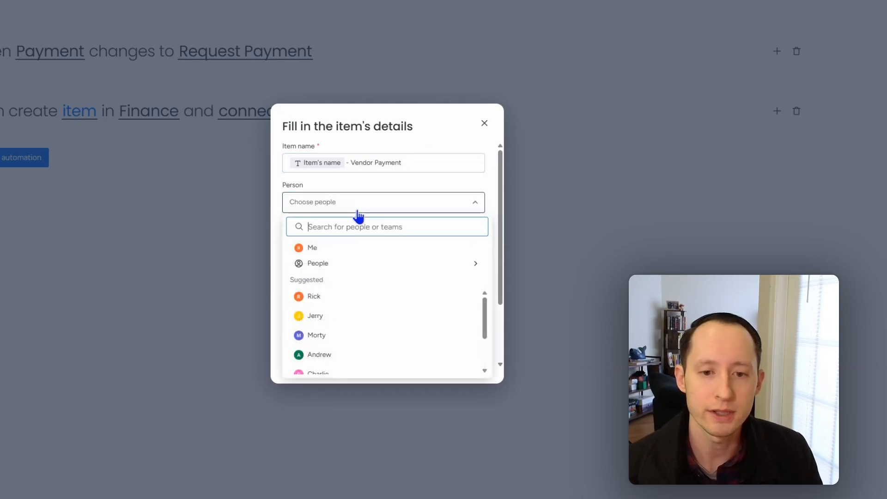
mouse_move(358, 264)
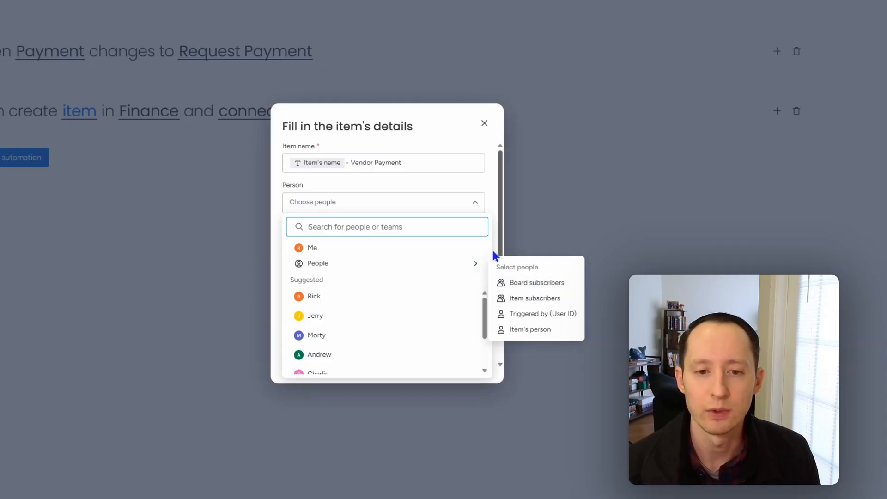
click(490, 203)
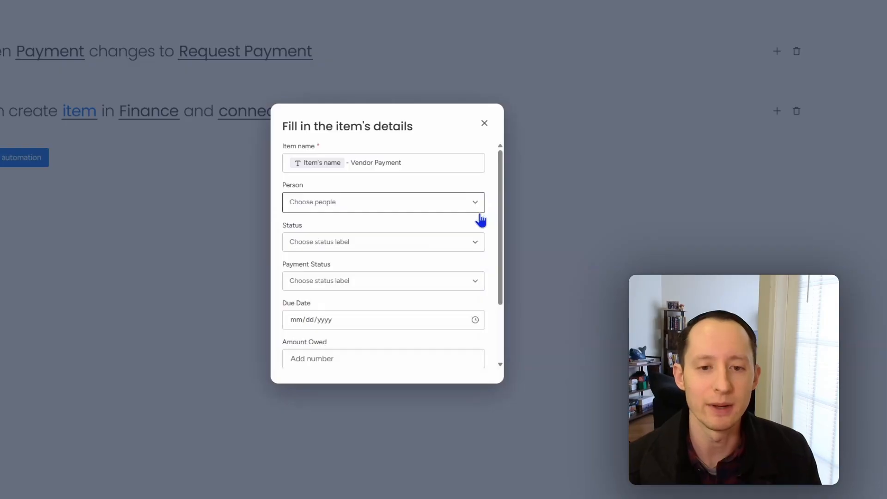
- Set the new item's Status to Working on it and its Payment Status to Payment Requested
scroll(457, 221, down, 1)
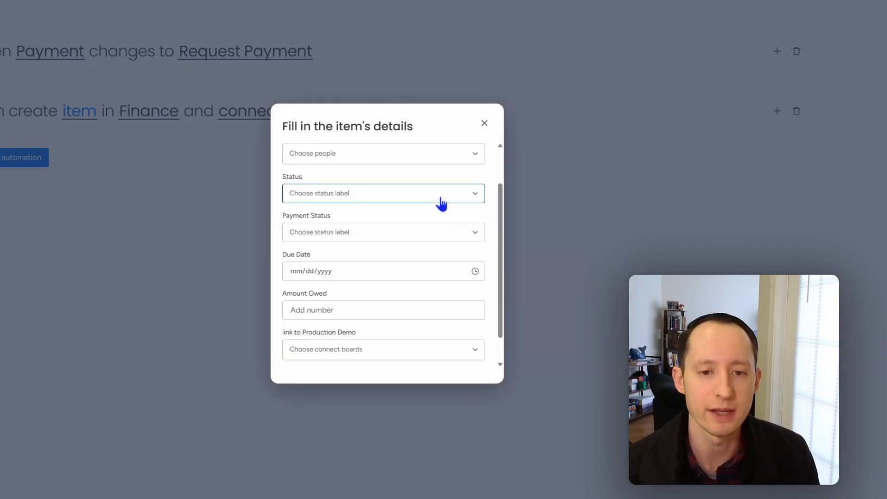
click(441, 204)
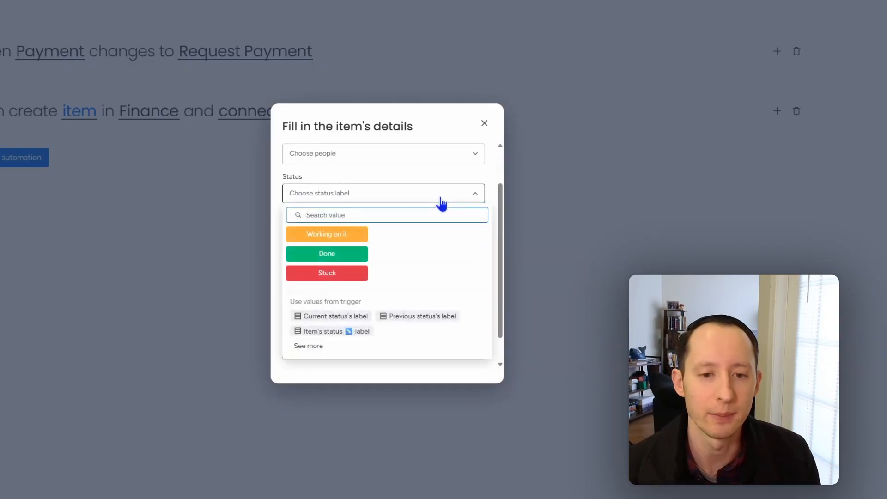
click(347, 238)
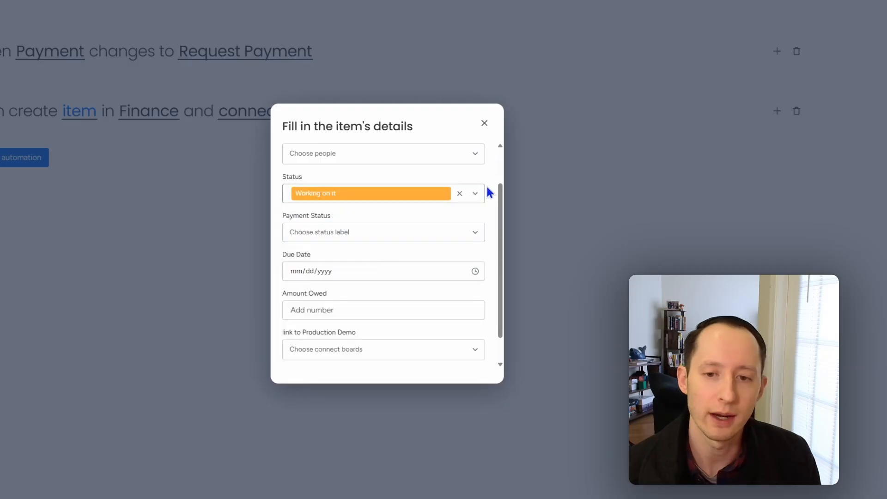
scroll(452, 226, down, 1)
click(439, 208)
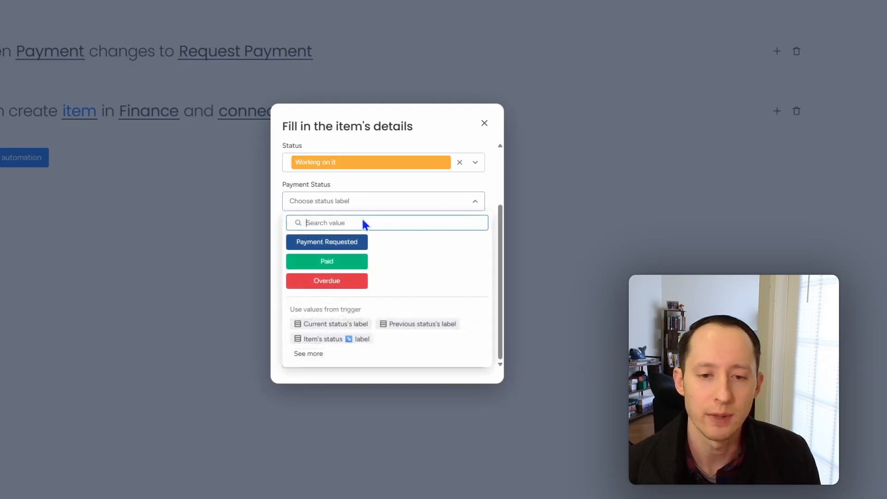
click(359, 241)
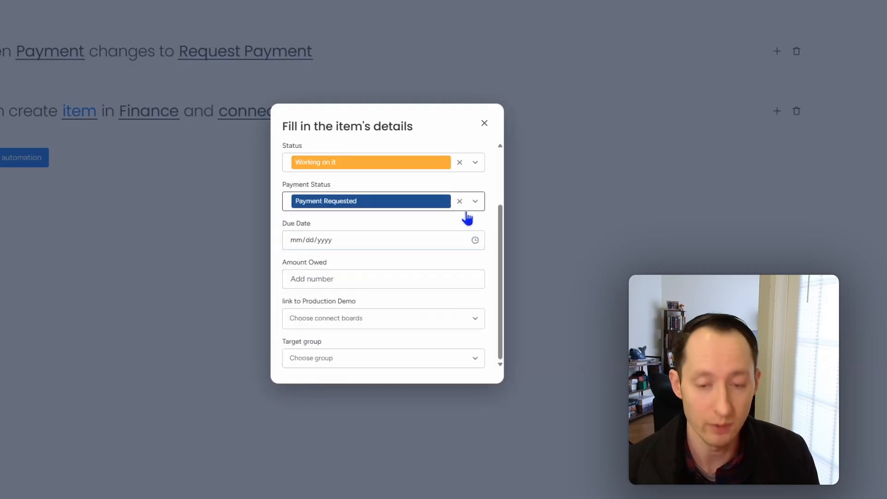
- Map the new item's Due Date to Item's due date and its Amount Owed to Item's budget
click(460, 239)
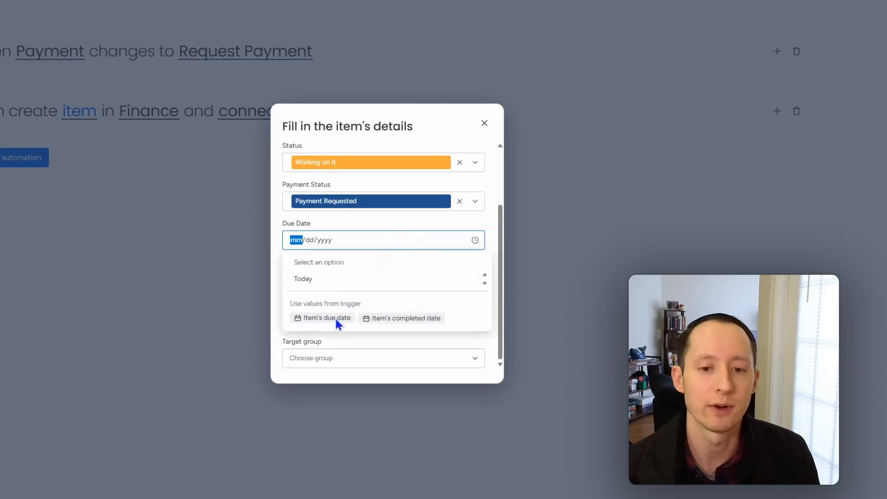
click(336, 319)
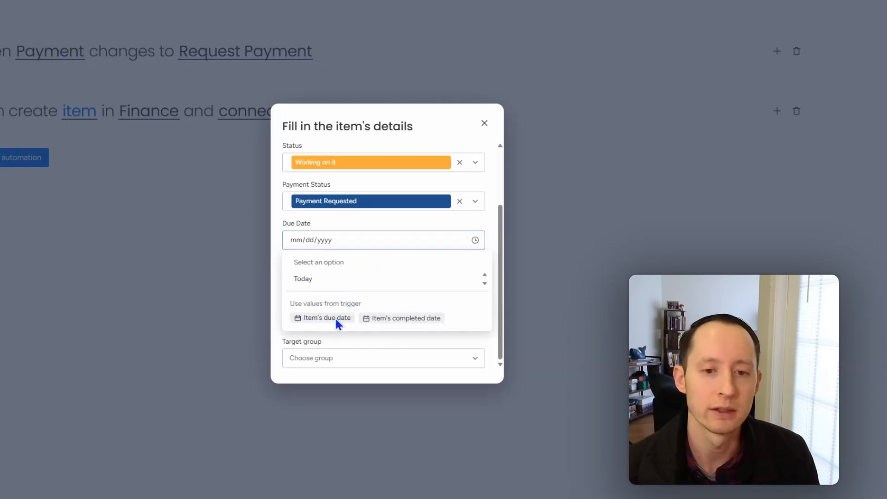
click(493, 234)
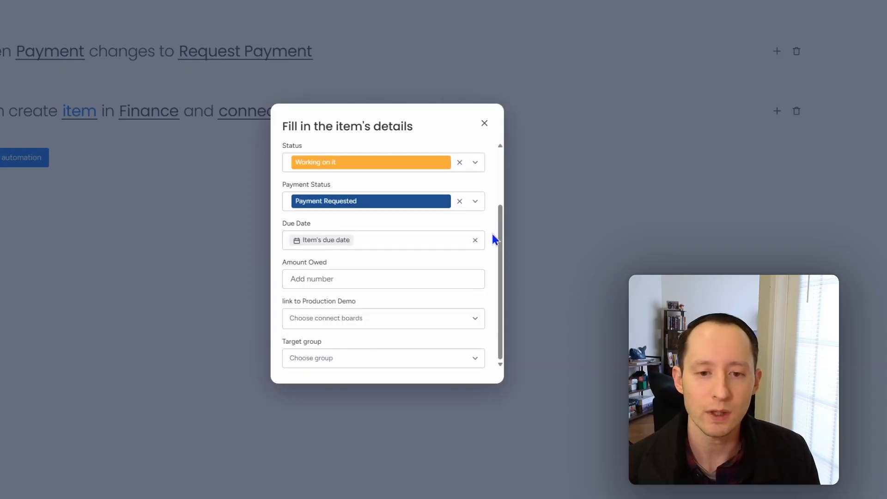
click(405, 281)
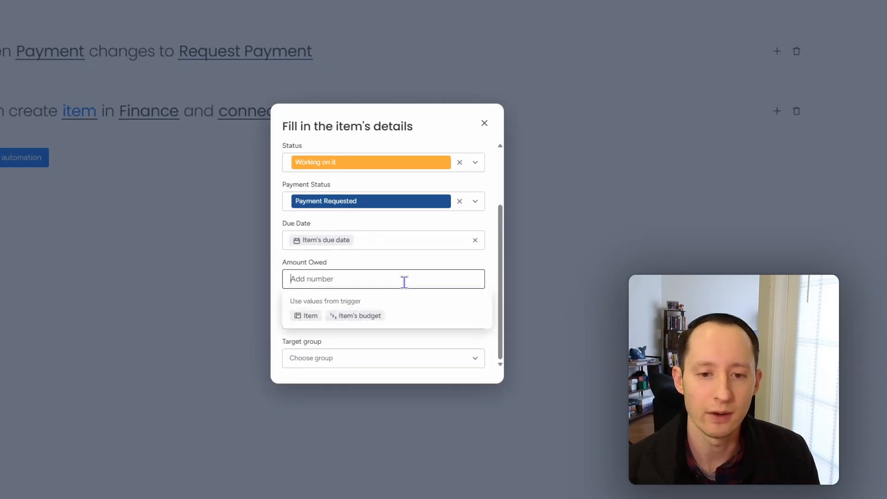
click(370, 316)
click(490, 276)
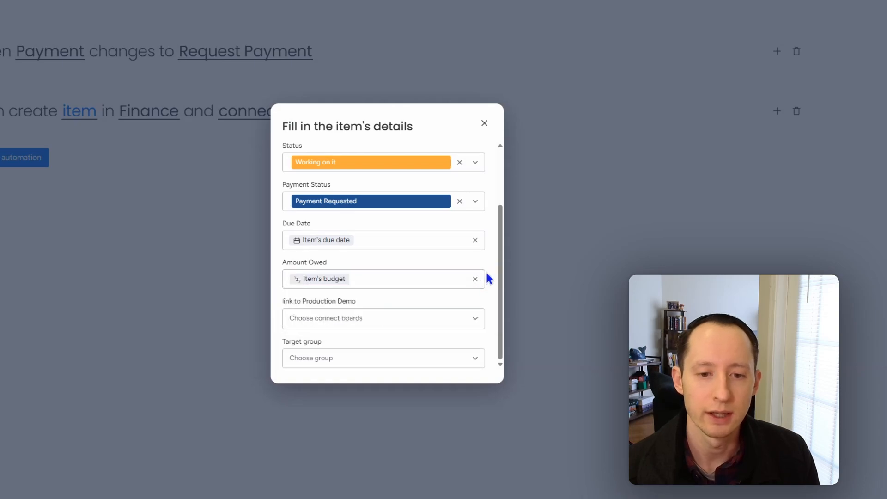
- Map the "link to Production Demo" column to Item's finance and choose Vendor Payments as the target group
click(402, 320)
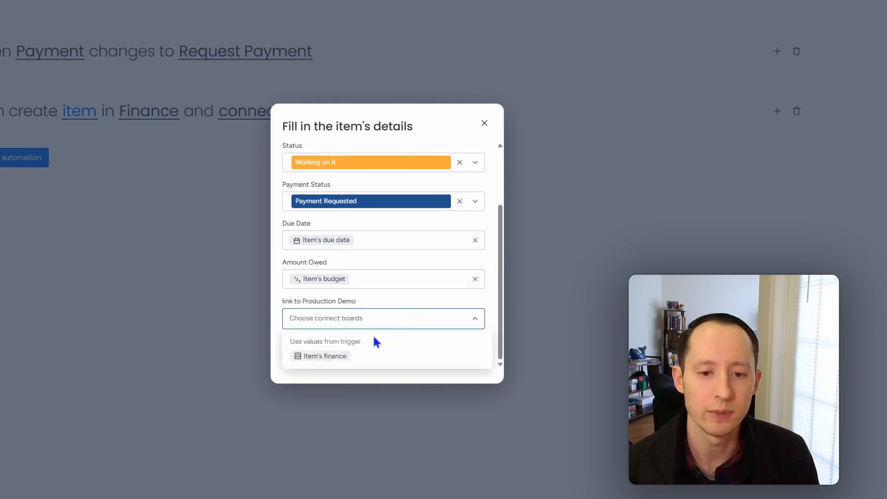
click(338, 358)
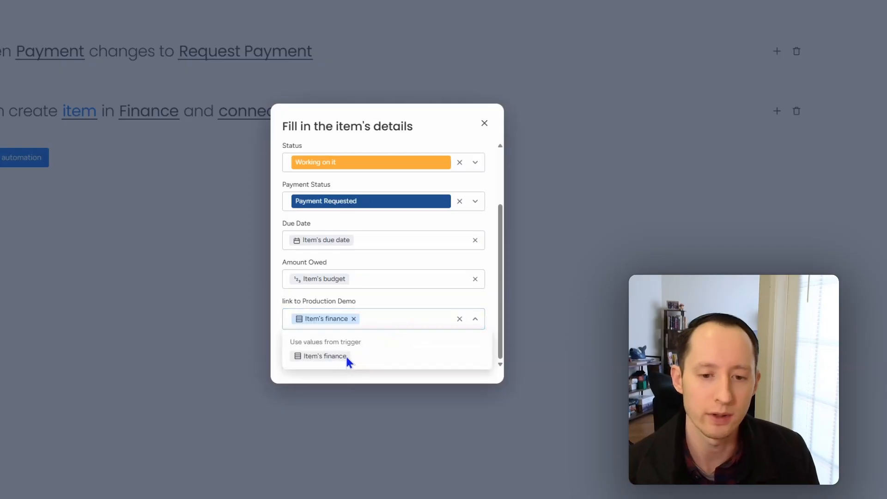
click(493, 301)
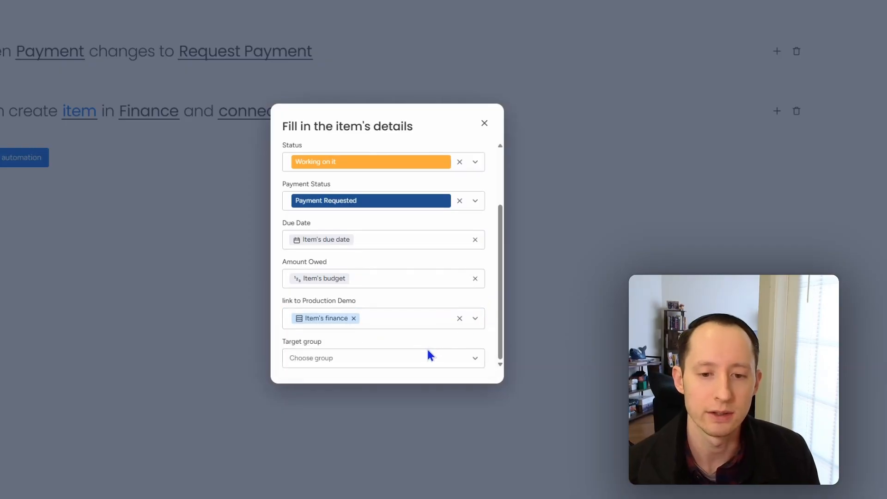
click(419, 359)
click(365, 420)
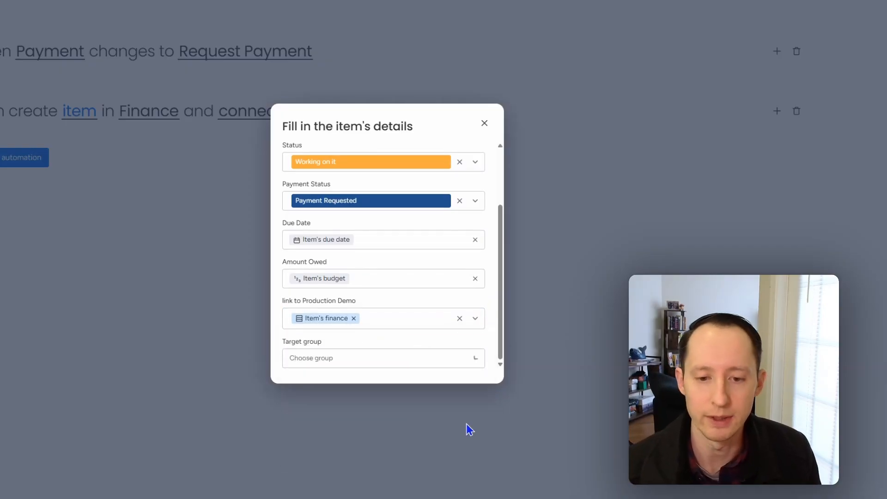
- Finish the item details, create the automation, and return to the Production Demo board
click(484, 125)
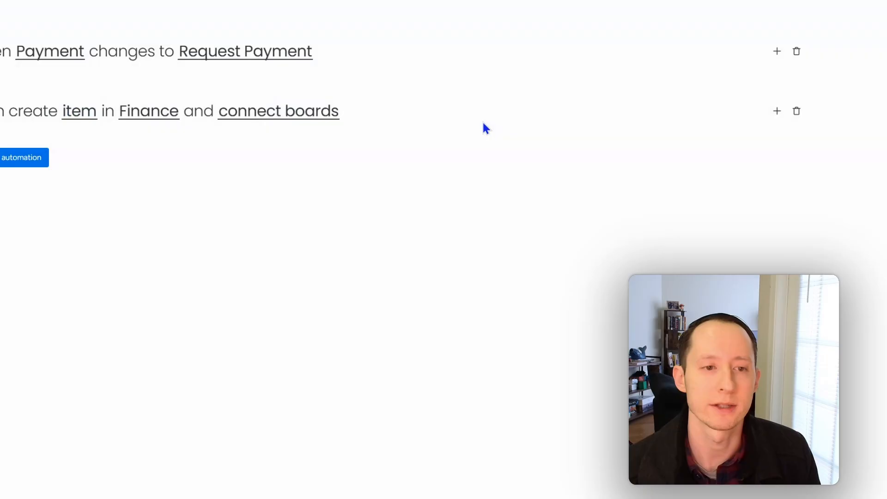
click(12, 162)
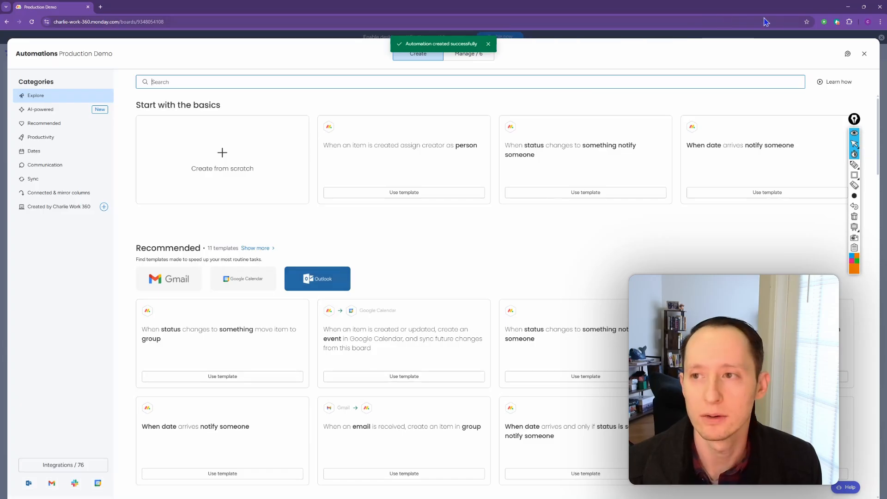
click(864, 53)
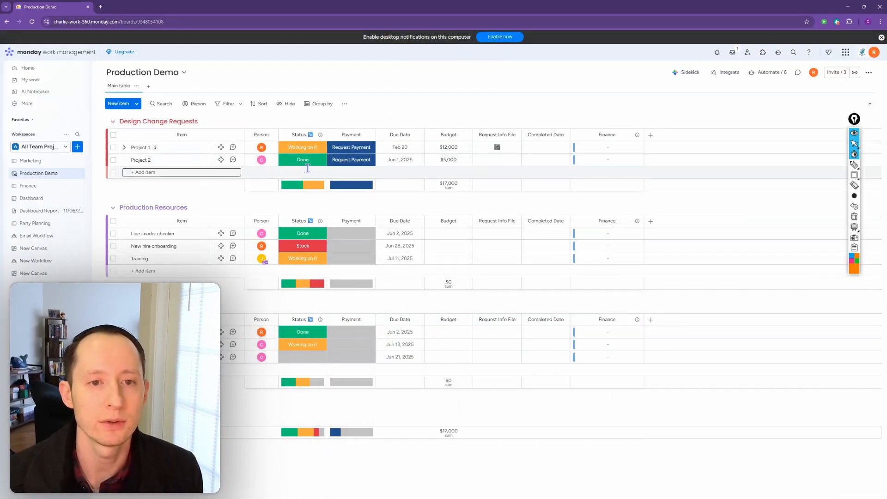
- Test the automation twice by clearing Project 2's Payment status and setting it back to Request Payment
click(352, 161)
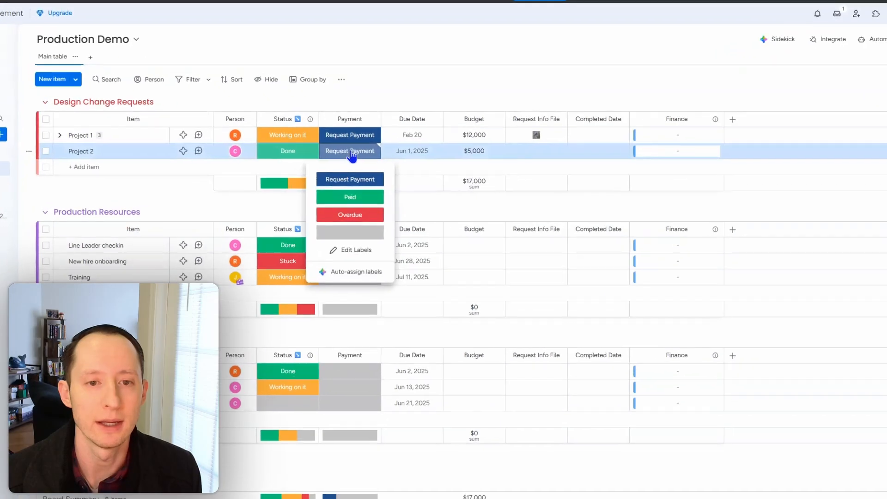
click(360, 221)
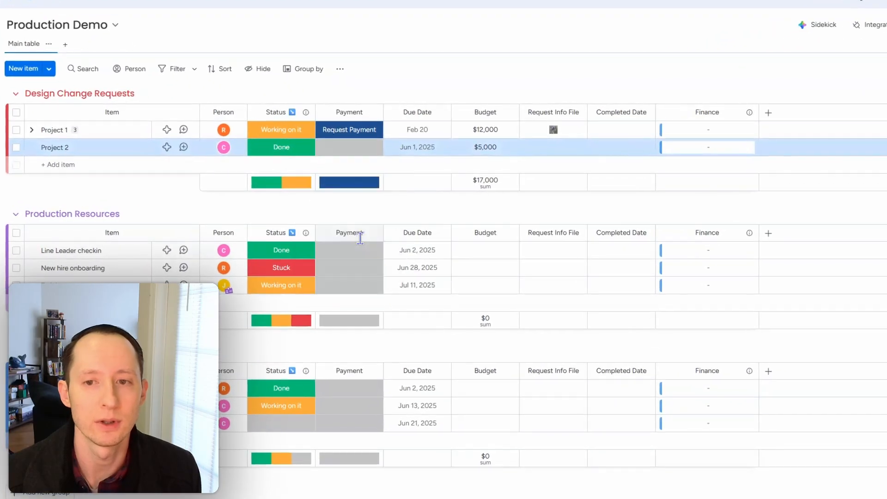
click(358, 151)
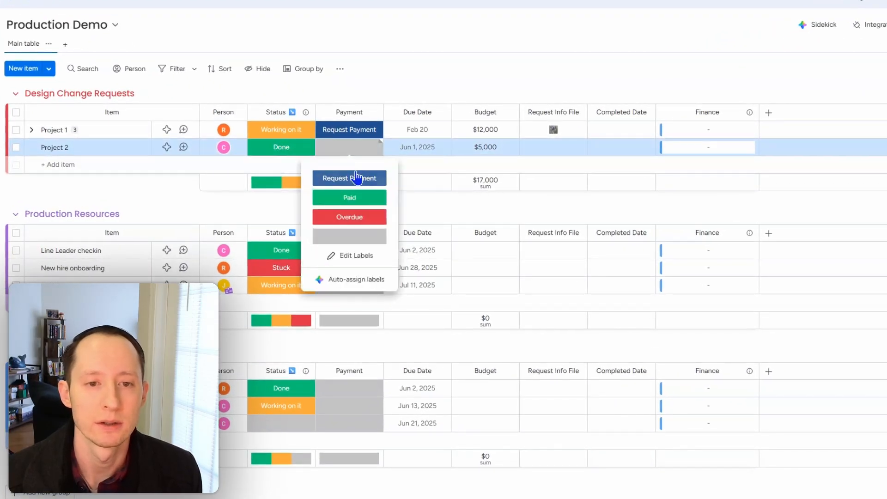
click(358, 176)
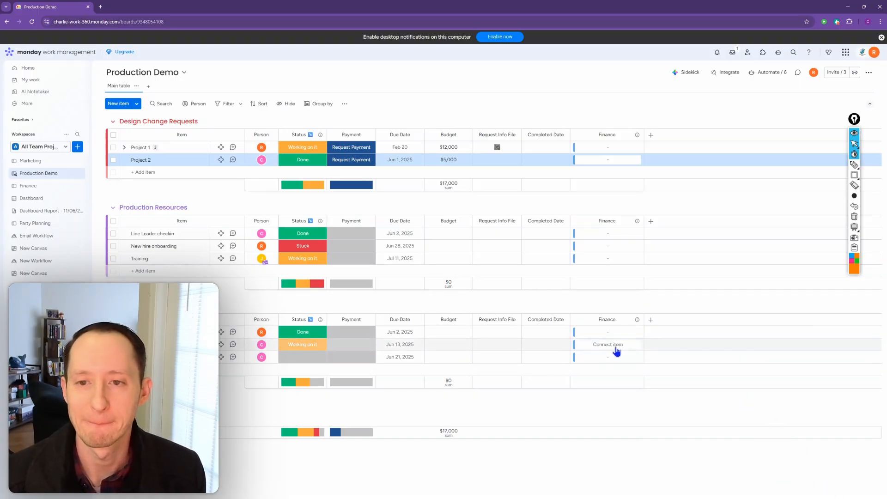
click(356, 161)
click(348, 211)
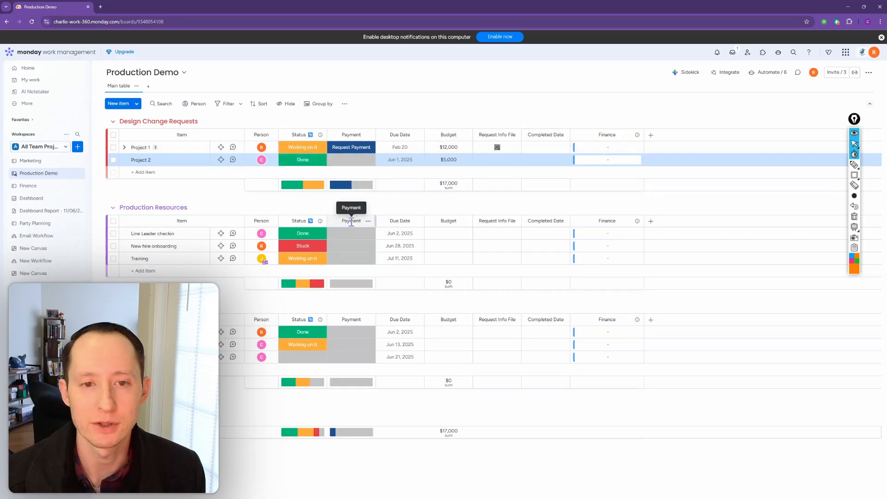
click(351, 163)
click(351, 182)
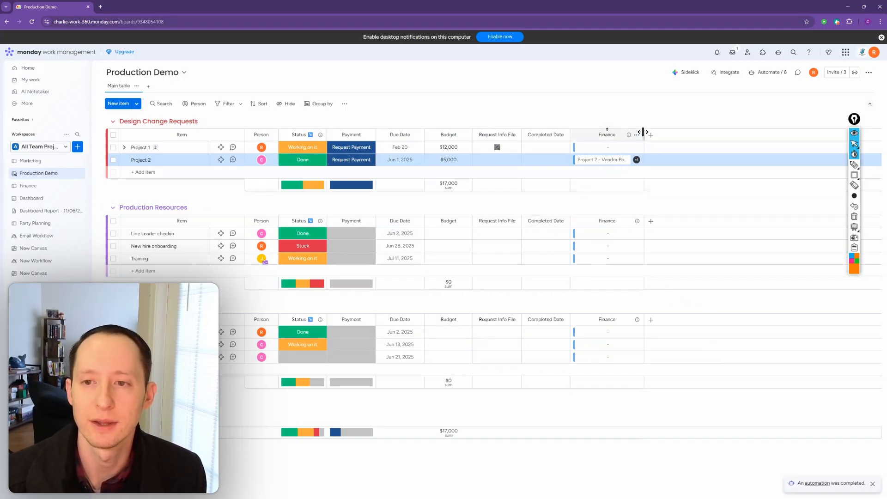
- Widen the Finance column and check the details of Project 2's first linked vendor payment item
drag(643, 132, 682, 135)
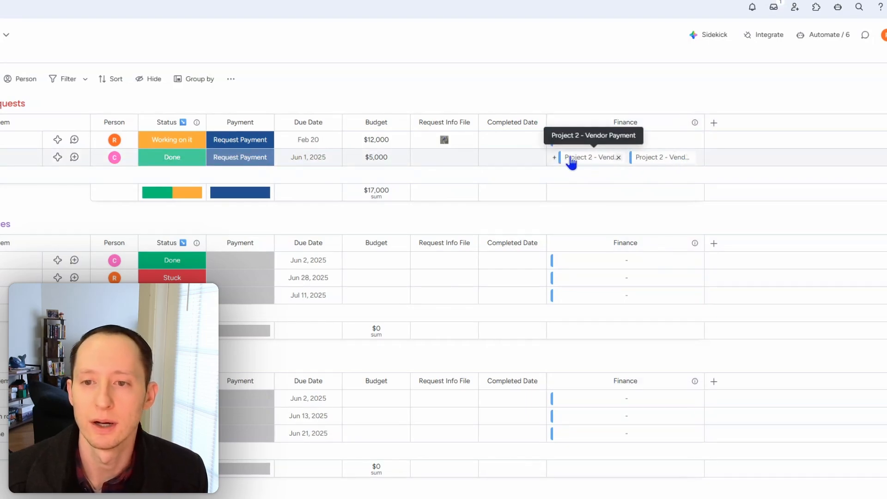
click(594, 164)
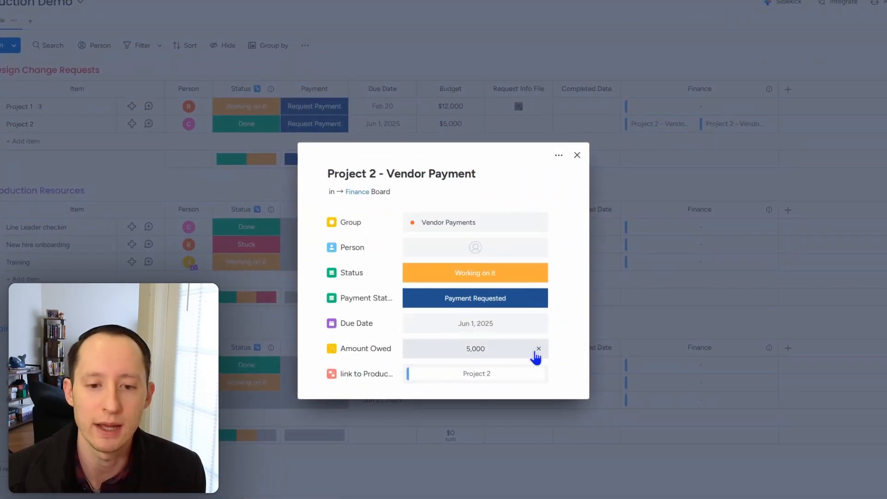
click(577, 154)
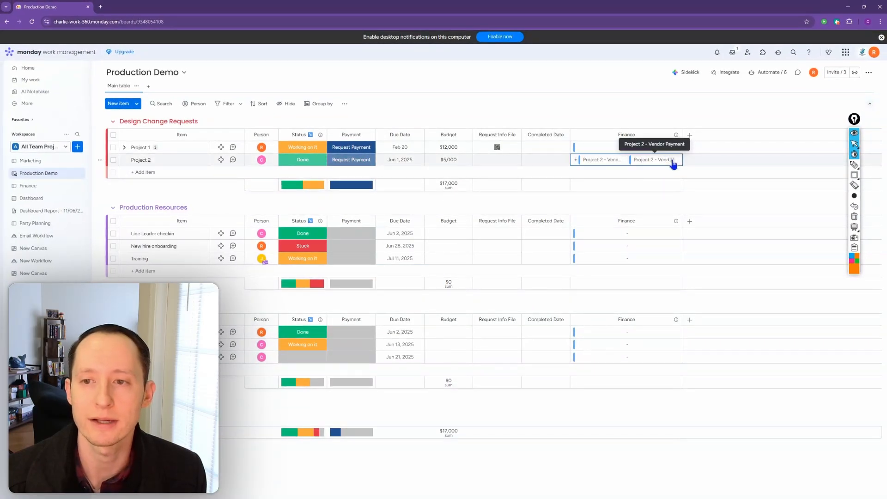
- Delete the second Project 2 - Vendor Payment item on the Finance board and check the details of the linked Project 2 item
click(672, 160)
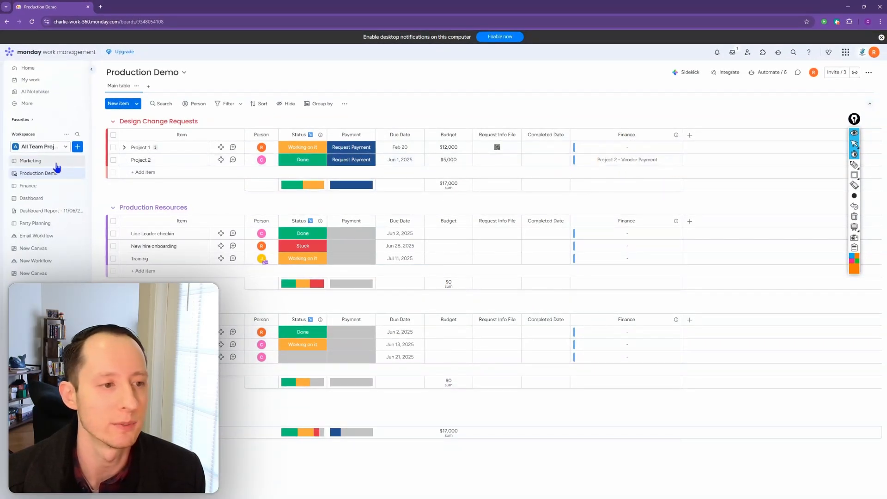
click(31, 185)
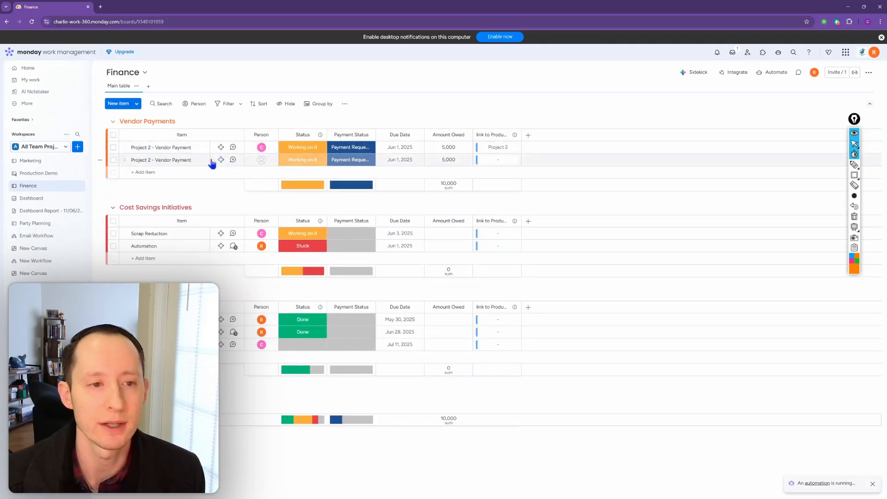
click(114, 160)
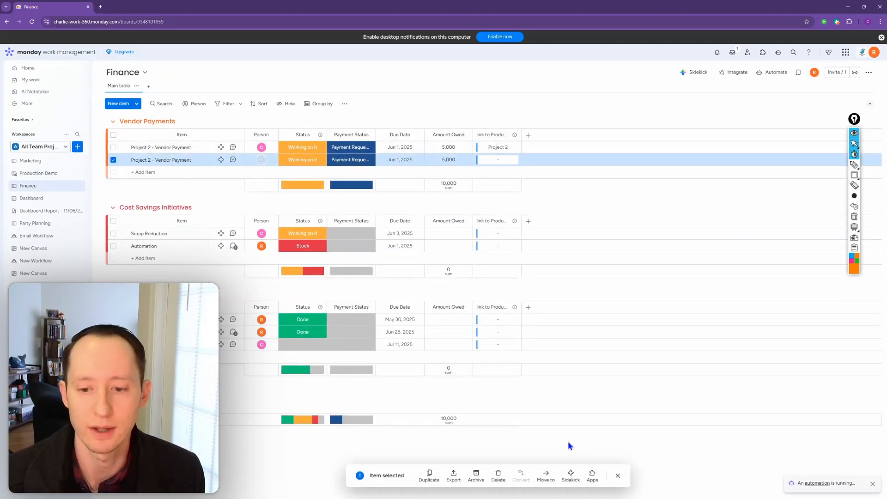
click(498, 474)
click(507, 289)
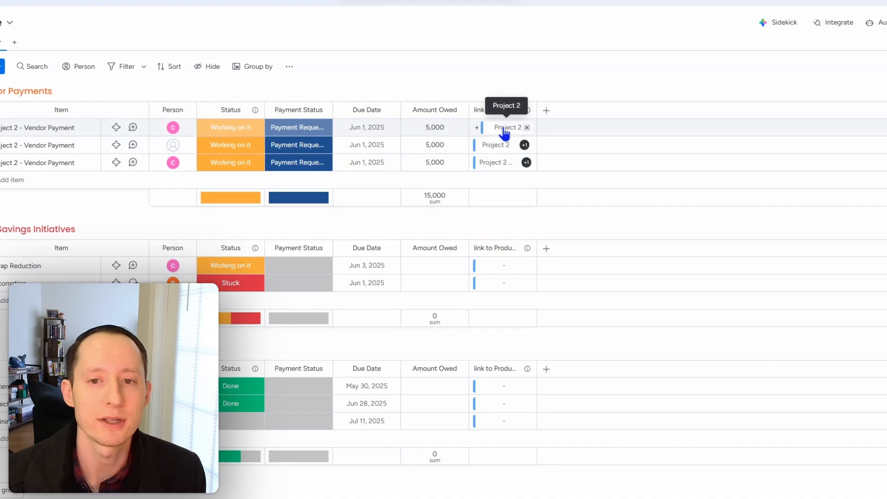
click(504, 128)
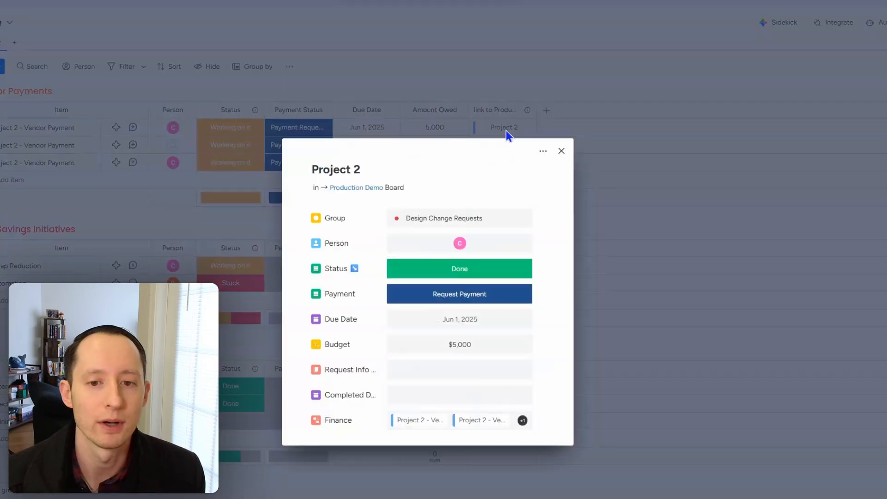
click(560, 152)
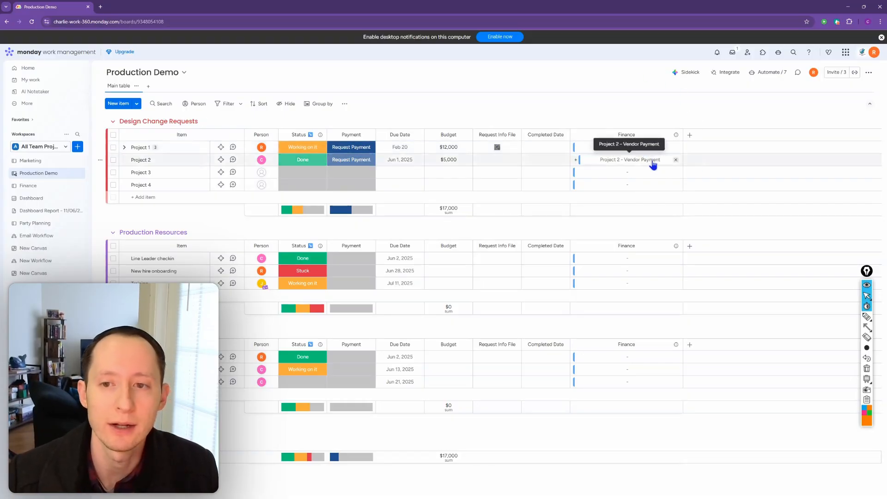
- Add a Mirror column after the Finance column on the Production Demo board
click(688, 137)
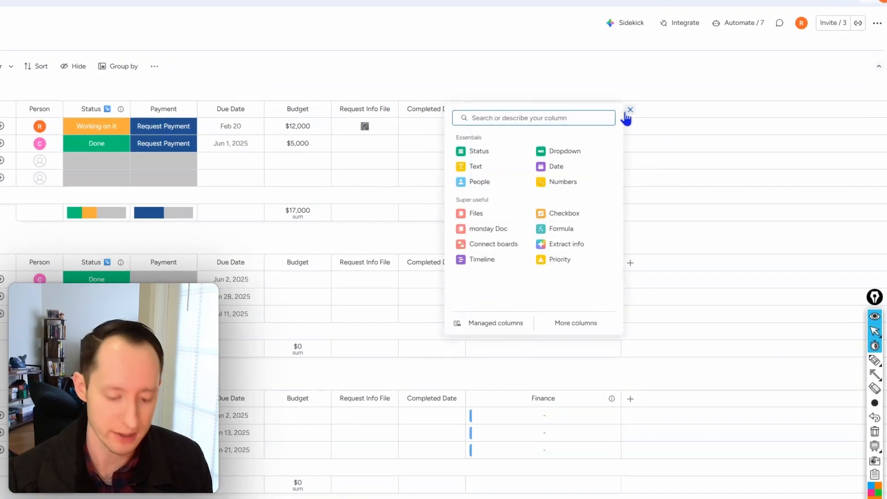
text(m)
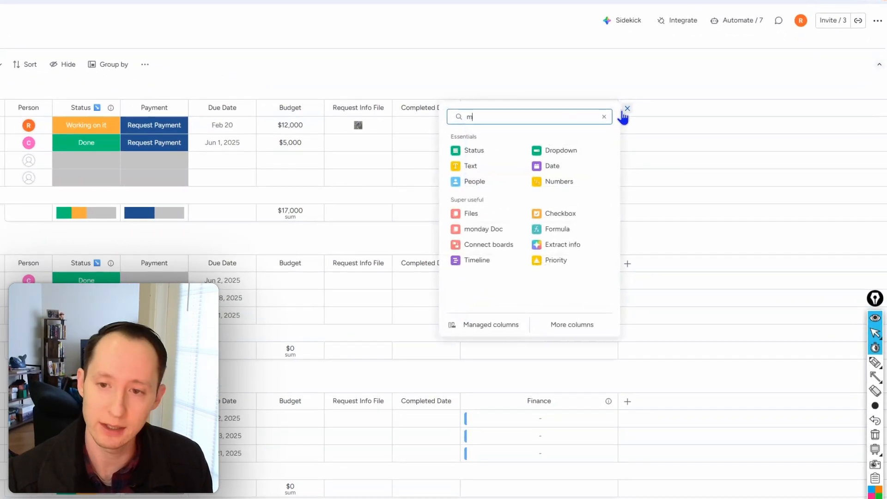
text(irror)
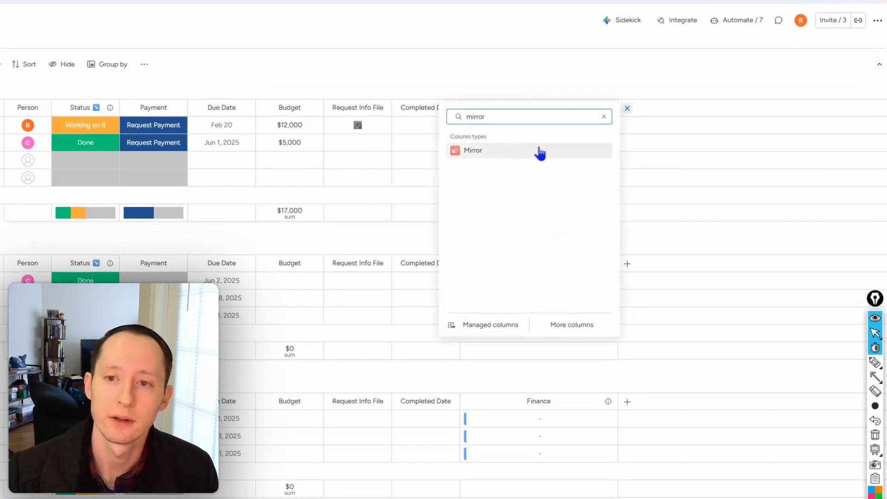
click(539, 151)
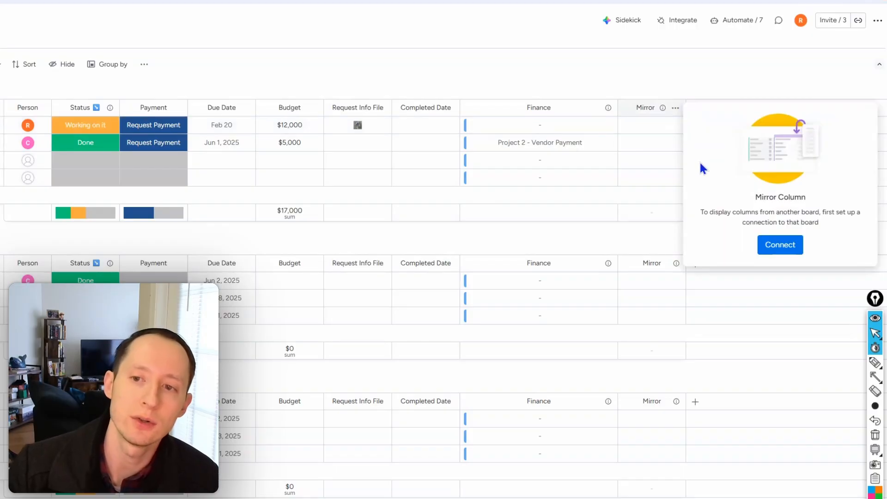
- Connect the Mirror column through the Finance connection and mirror the Finance board's Payment Status column
click(780, 246)
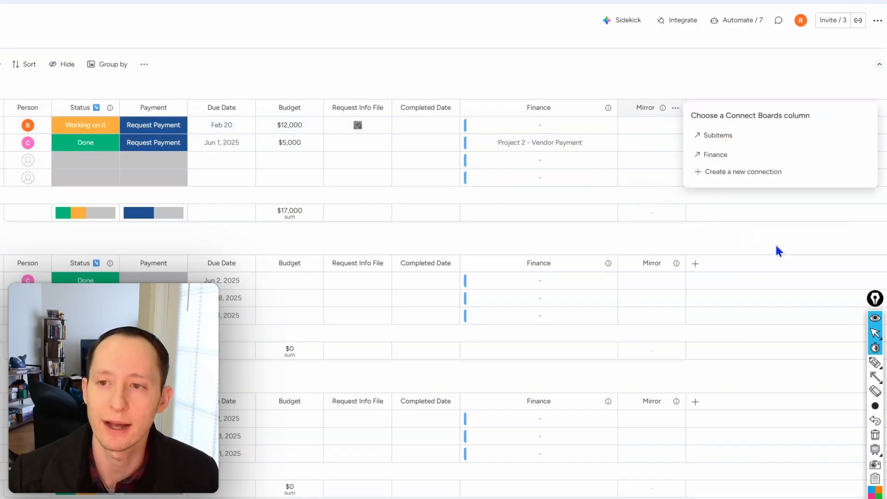
click(714, 156)
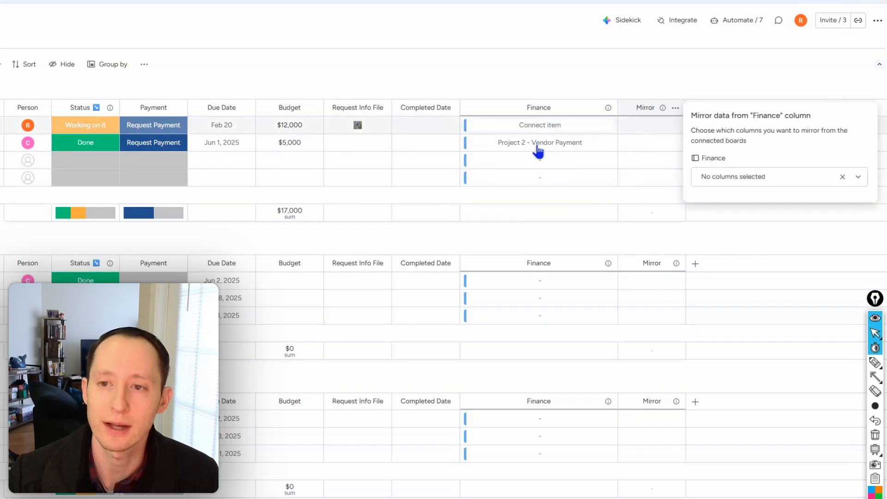
click(807, 182)
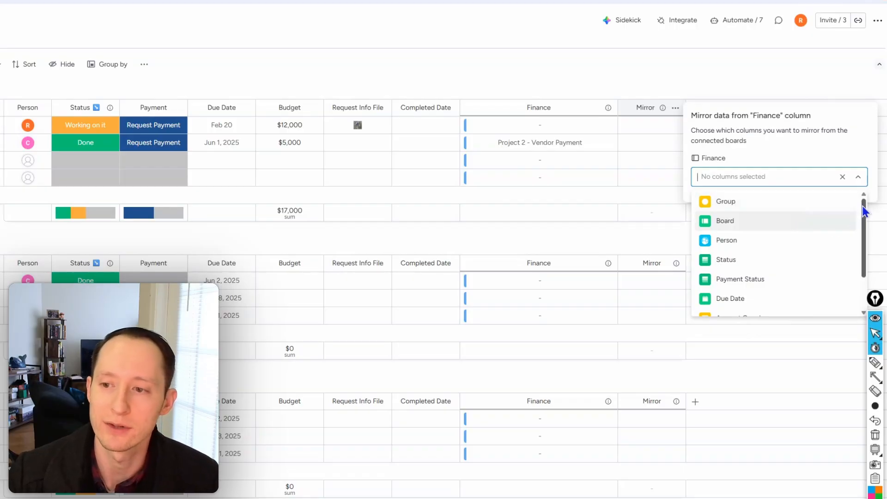
drag(863, 210, 862, 236)
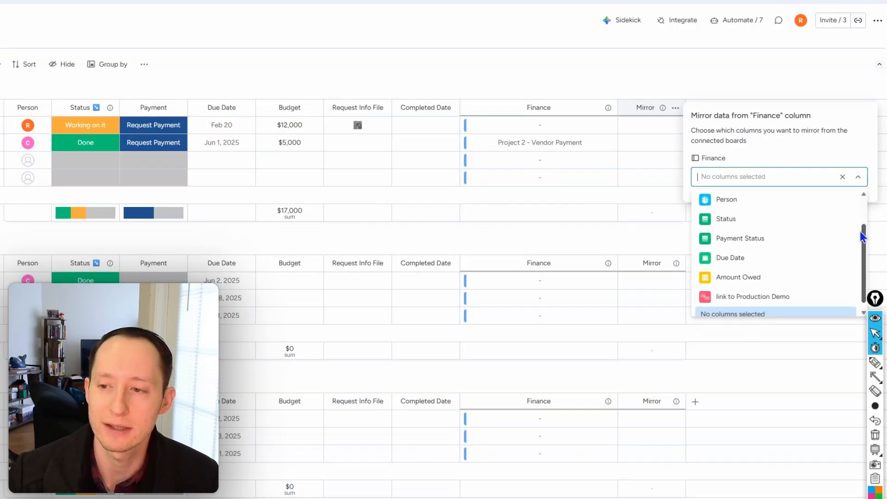
click(788, 239)
click(713, 81)
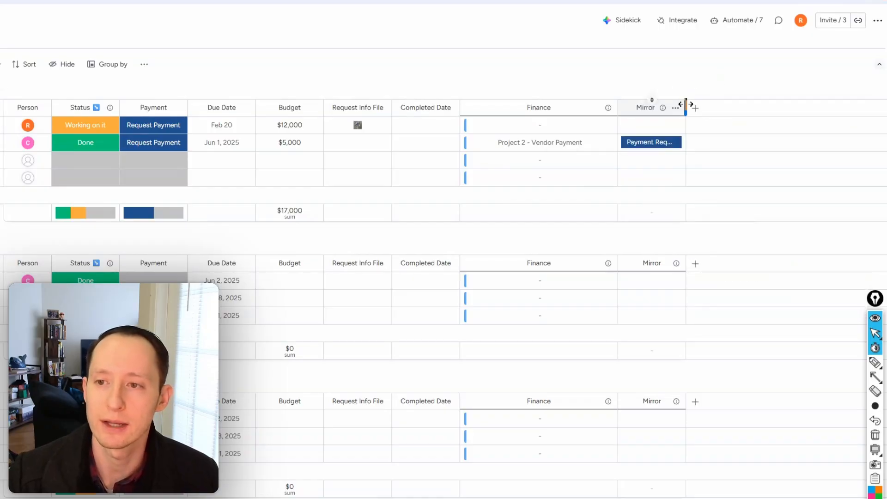
- Widen the Mirror column and rename it Payment Status
drag(686, 107, 719, 107)
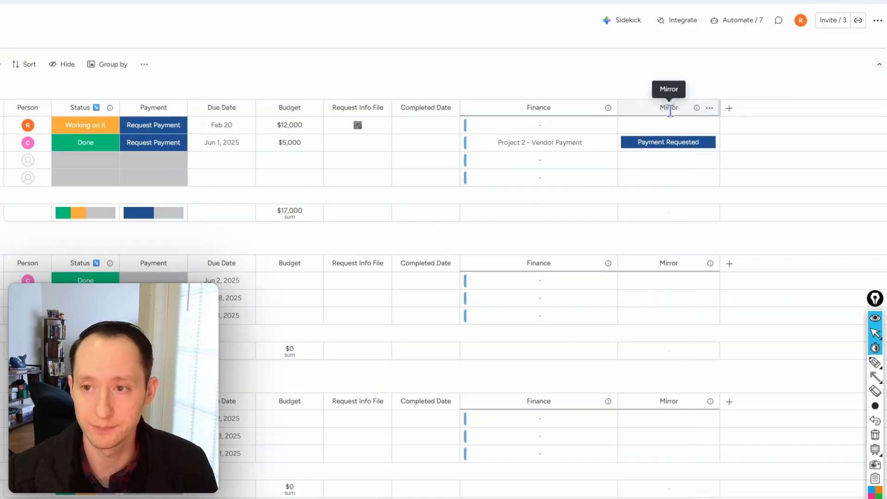
click(670, 109)
text(Paymen)
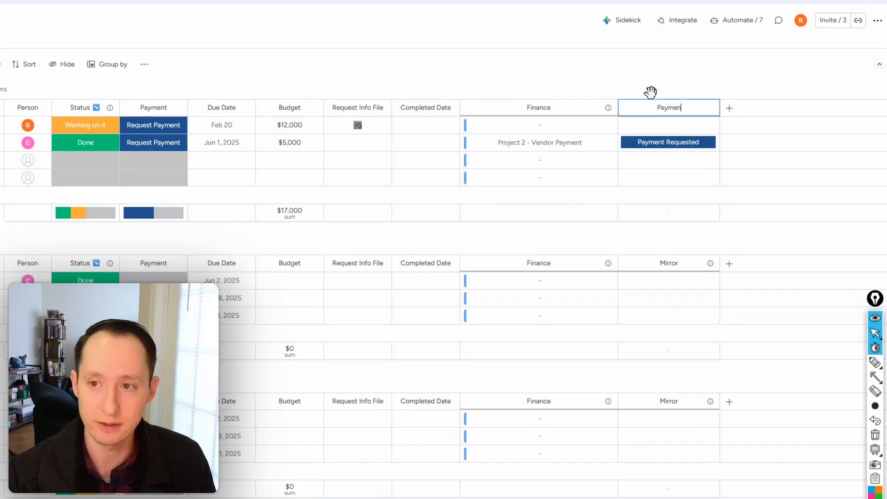
text(t Status)
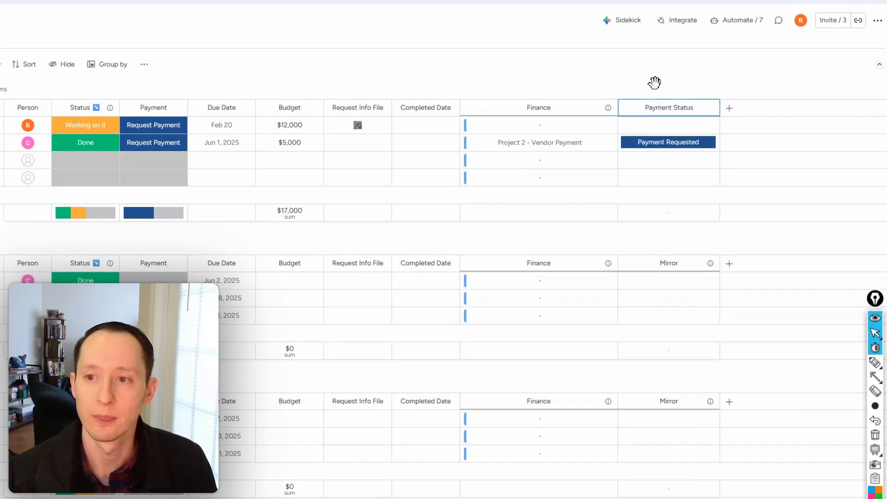
key(Return)
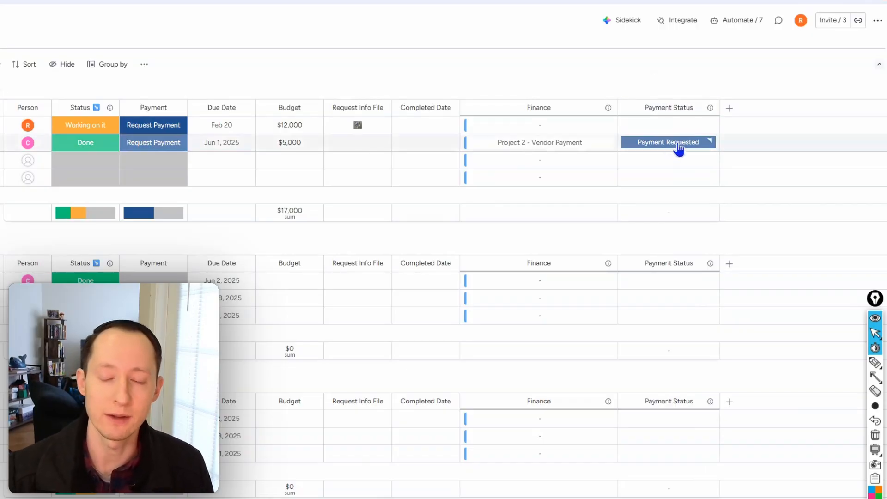
- Test the mirror by setting Project 2's Payment Status to Overdue, and set its vendor payment on the Finance board to Paid
click(679, 148)
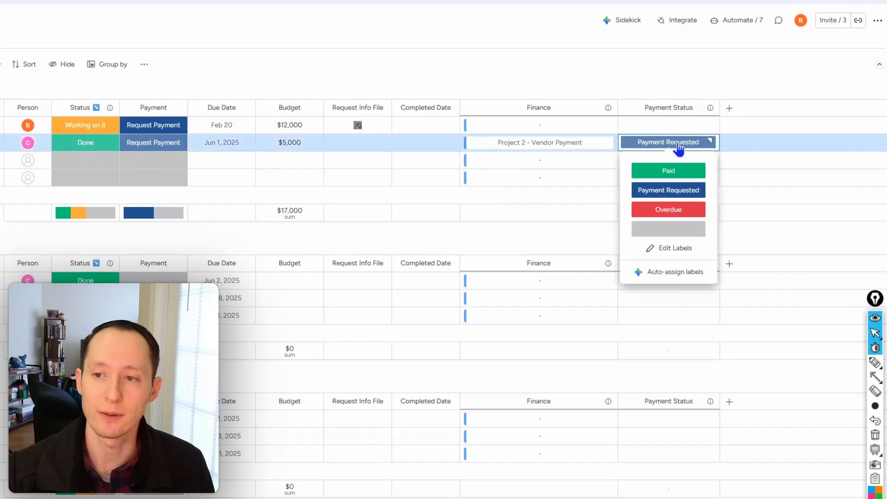
click(678, 207)
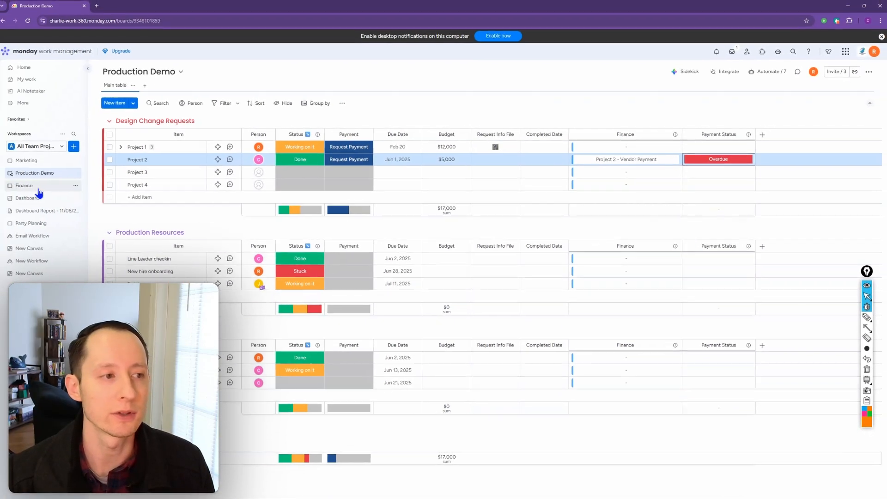
click(28, 186)
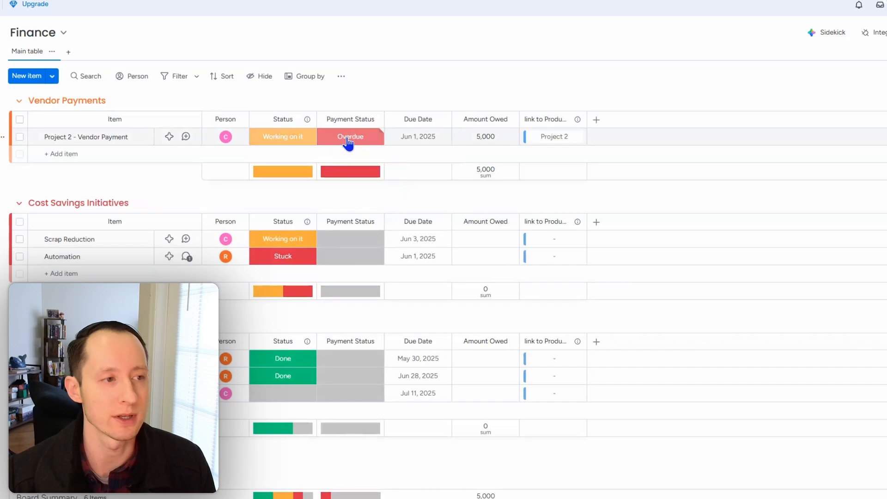
click(348, 139)
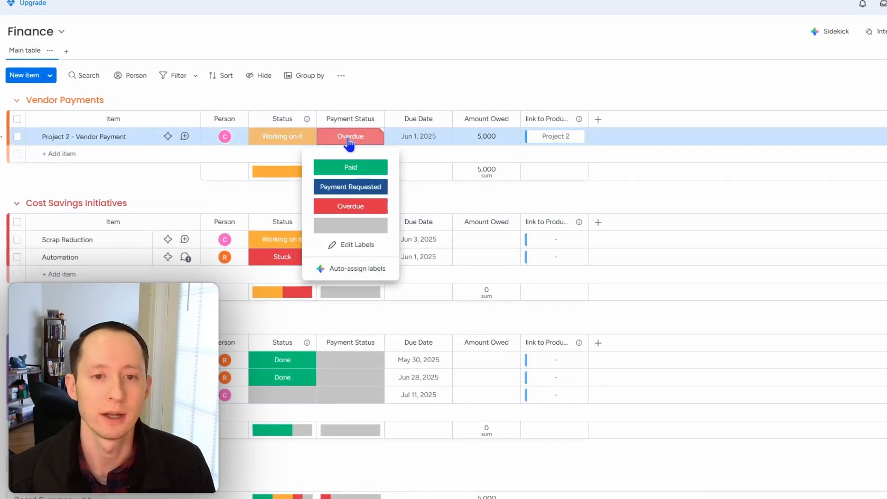
click(352, 167)
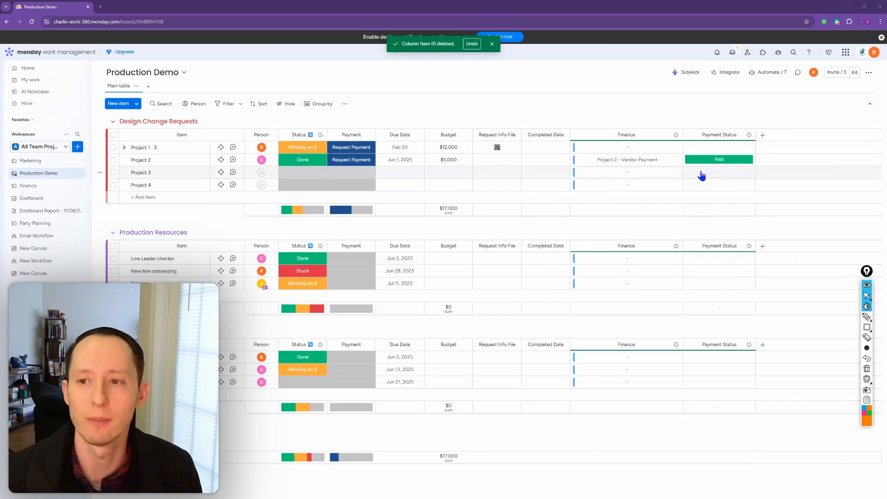
- Review the Finance board items available to link to Project 3, and close the list without choosing any
click(626, 173)
scroll(617, 284, down, 3)
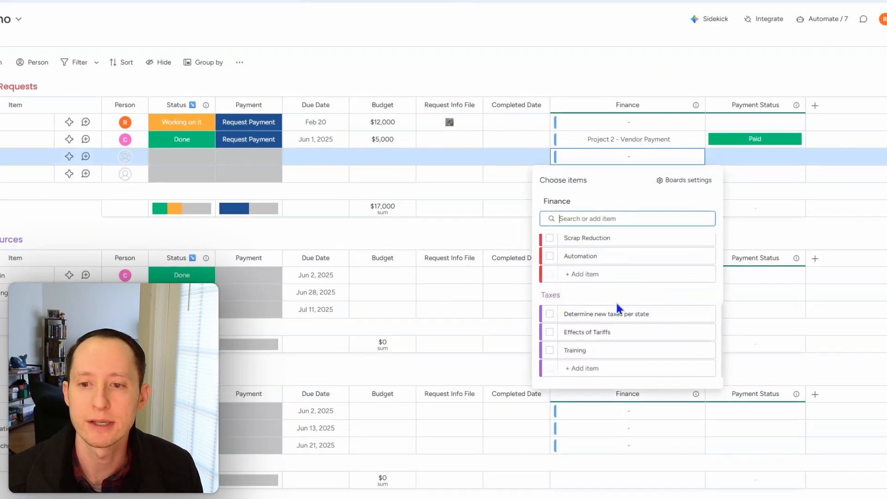
scroll(625, 315, up, 3)
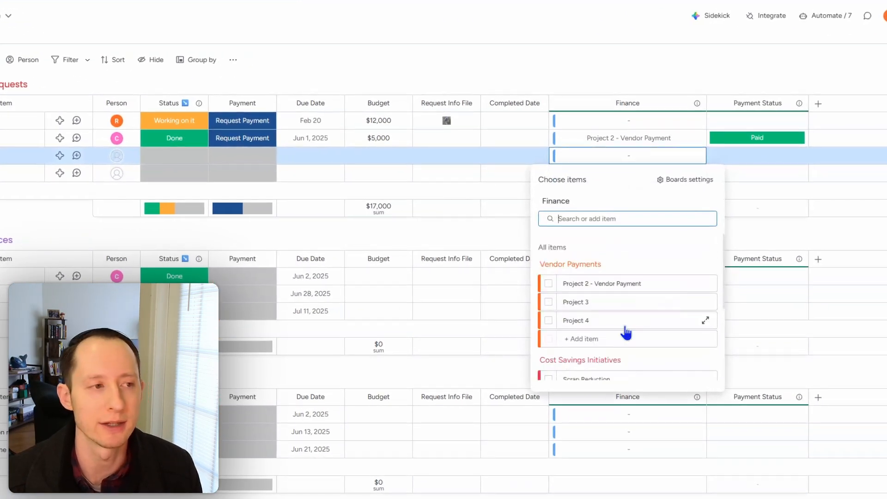
click(761, 48)
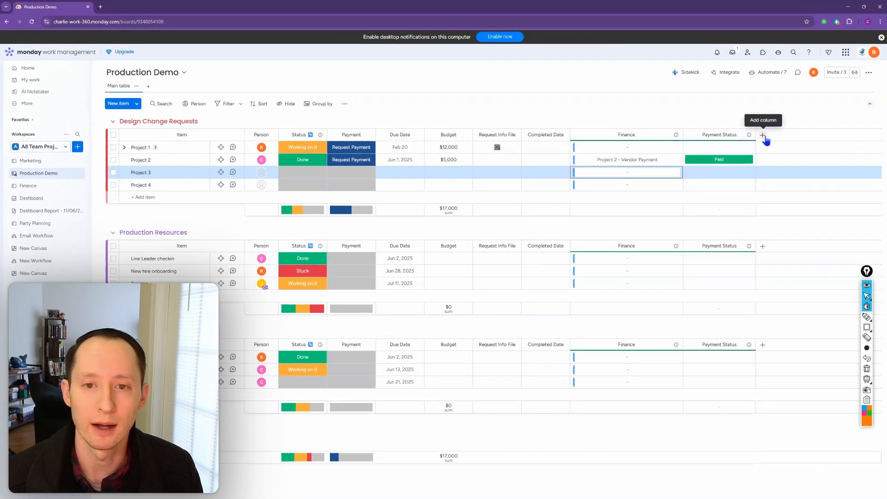
- Add an Email column after the Payment Status column and dismiss the Gmail app suggestion
click(763, 135)
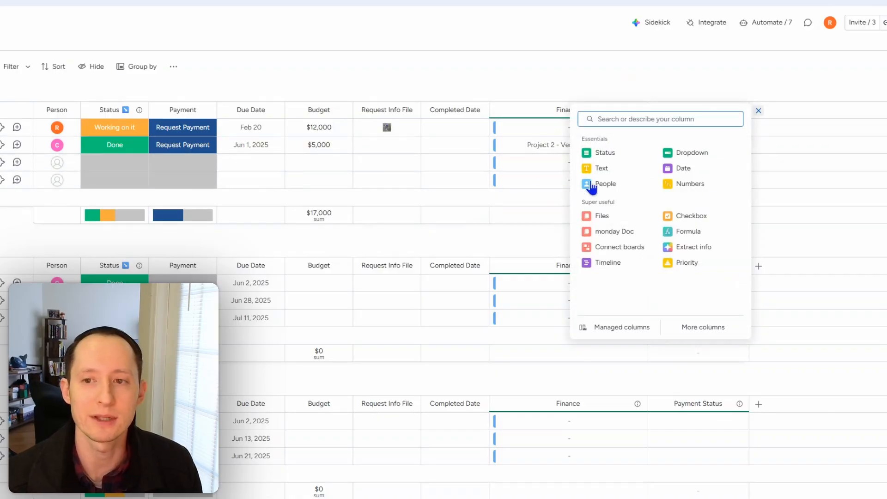
text(email)
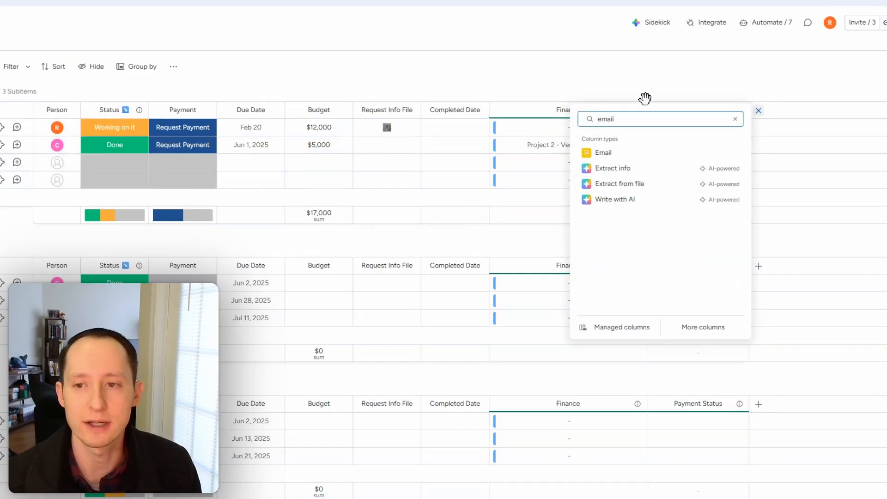
click(619, 154)
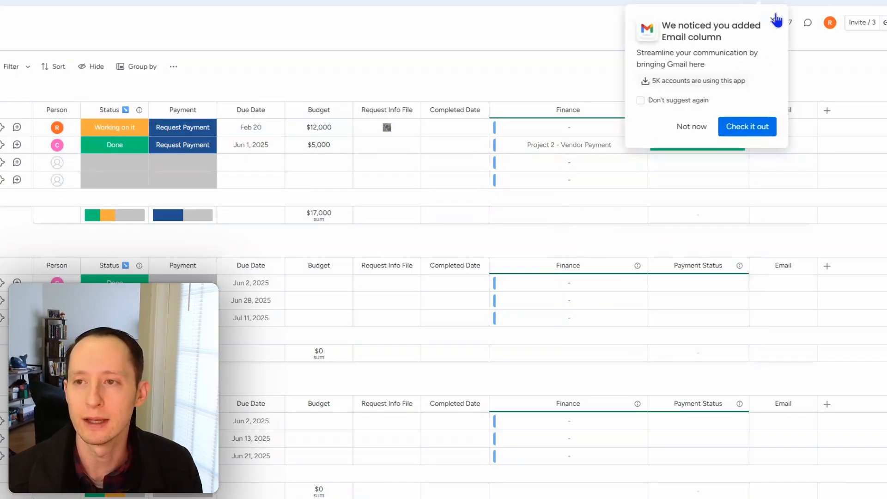
click(766, 19)
- Enter an email address for Project 3 and another for Project 4 in the Email column
click(783, 164)
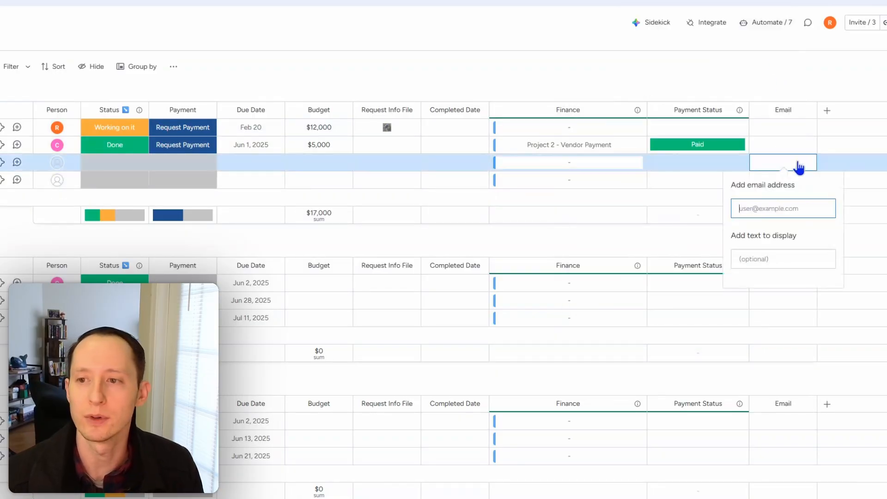
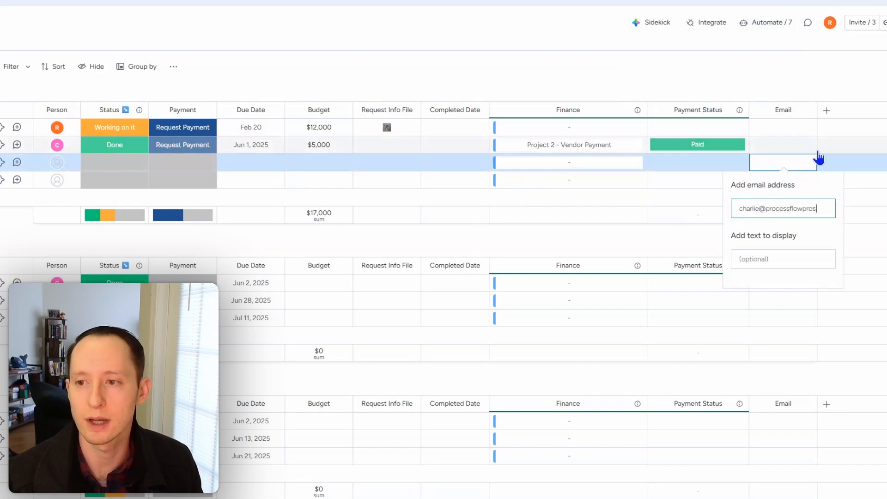
key(Return)
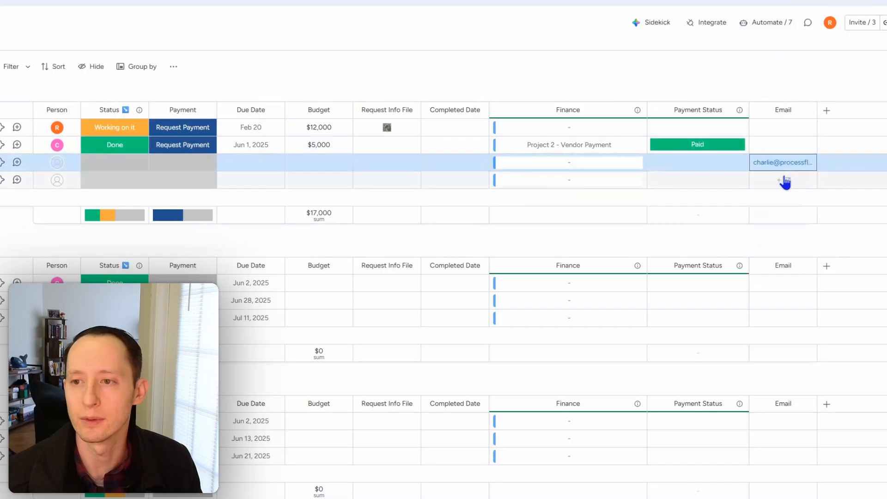
click(784, 180)
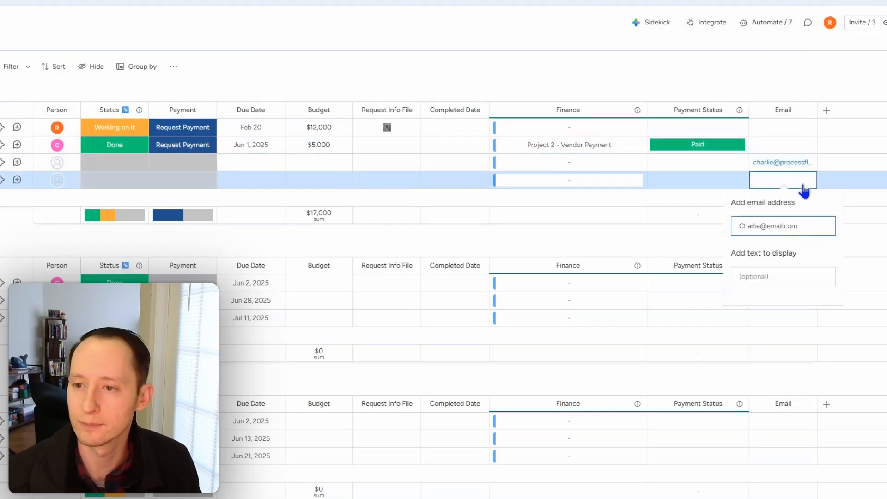
key(Return)
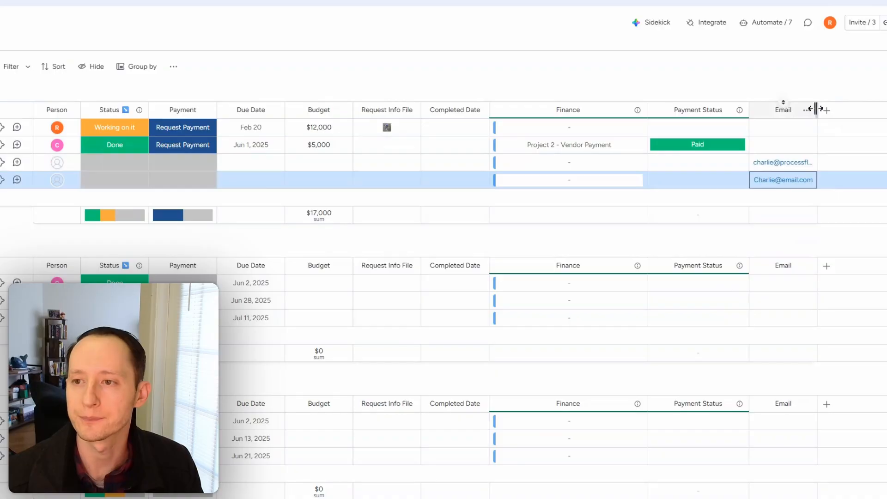
- Widen the Email column on the Production Demo board to show more of the addresses
drag(815, 110, 848, 110)
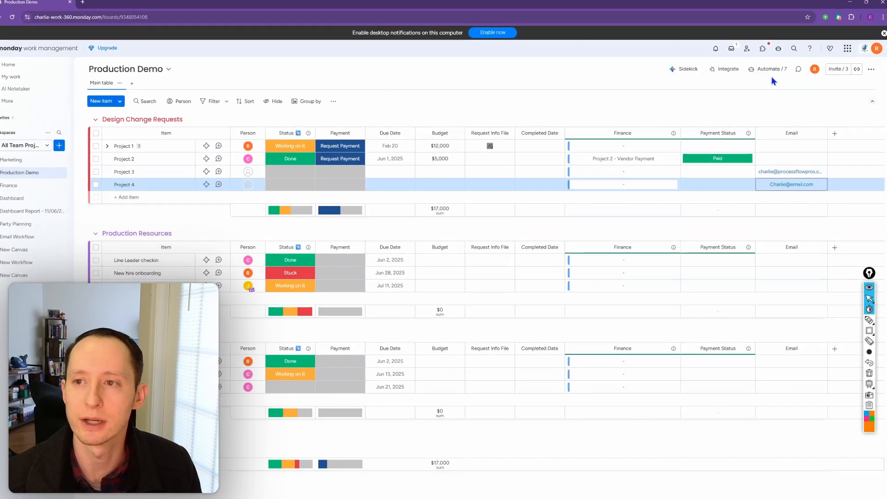
click(771, 70)
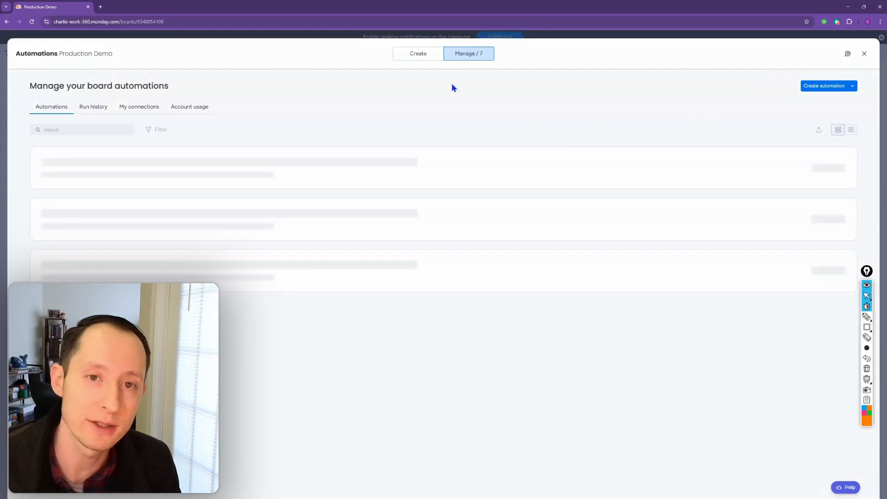
click(421, 57)
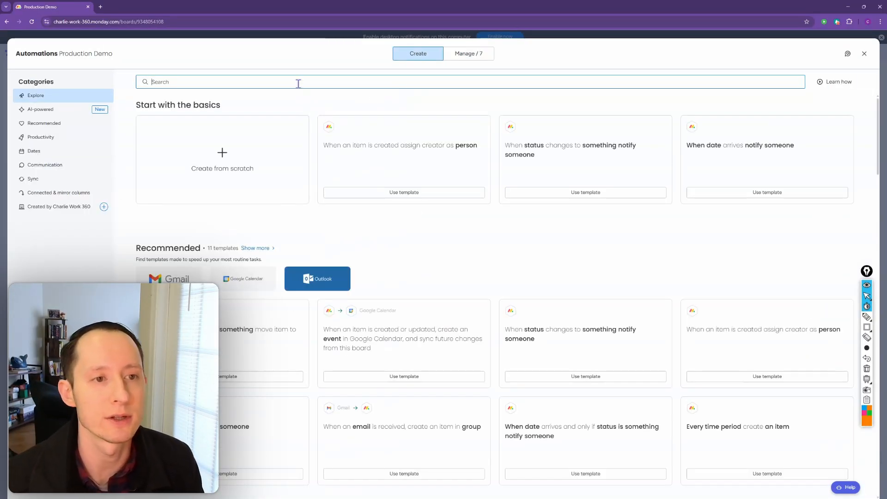
text(connect)
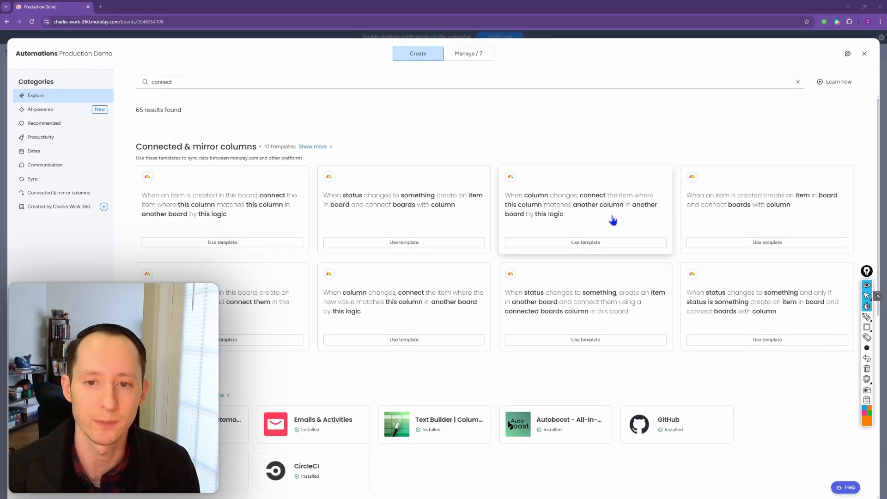
click(613, 220)
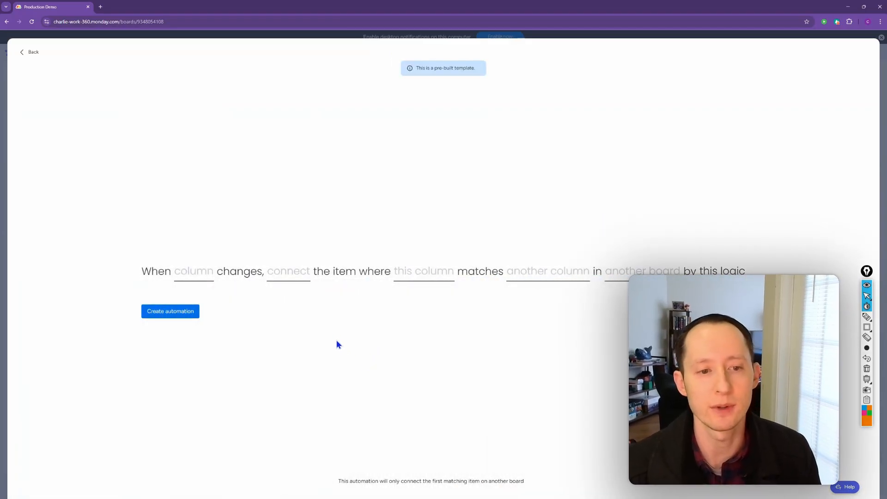
click(193, 272)
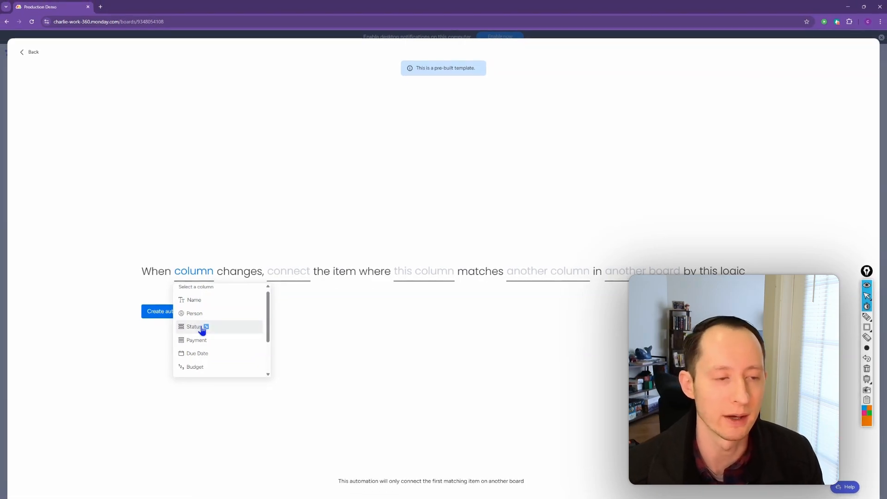
click(201, 328)
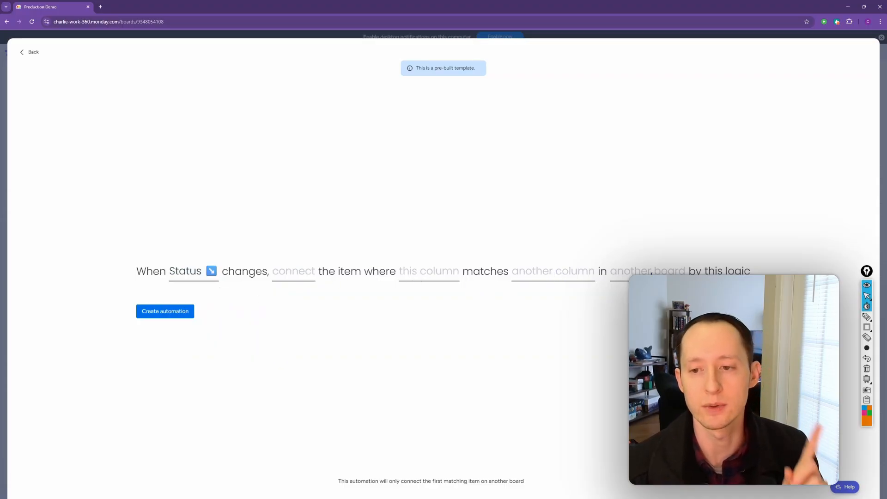
click(649, 271)
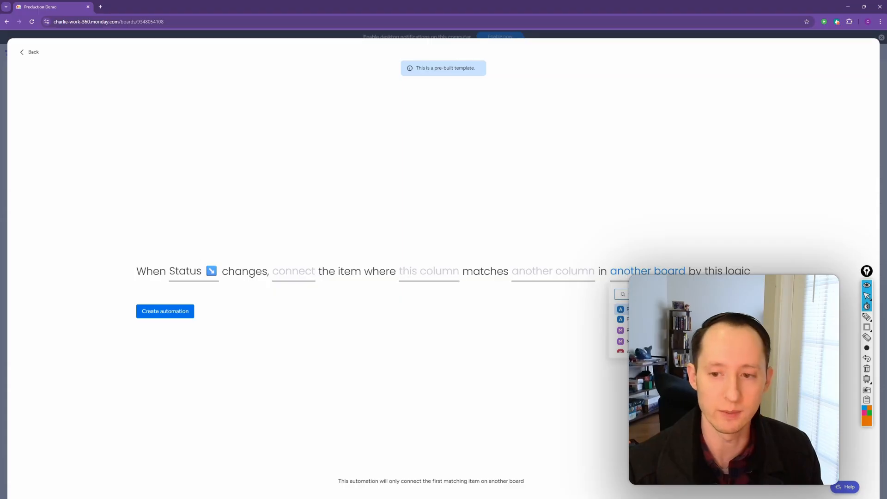
text(pro)
key(Return)
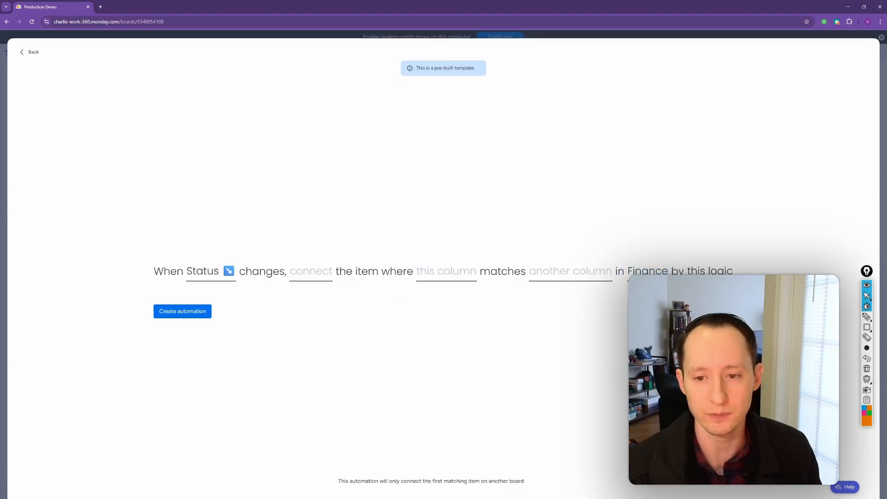
click(567, 275)
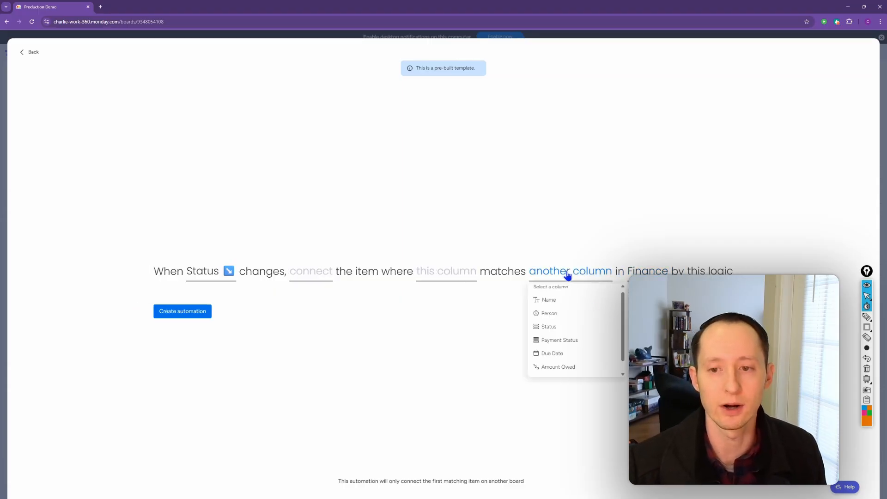
scroll(571, 299, down, 1)
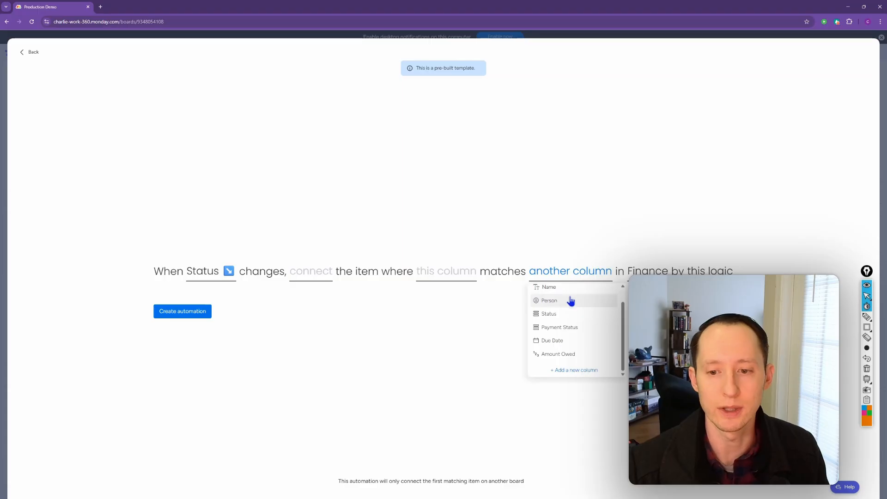
scroll(571, 301, up, 1)
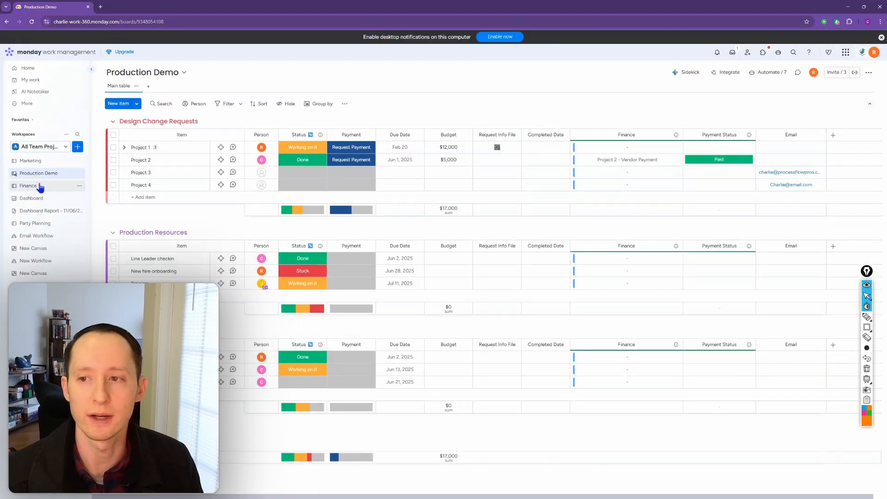
- Add an Email column to the Finance board after the column linking to the production board
click(40, 186)
click(519, 135)
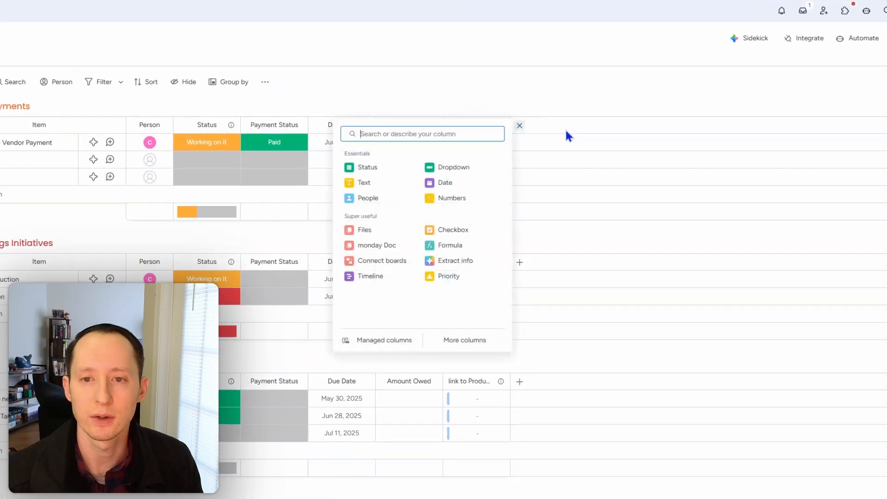
text(email)
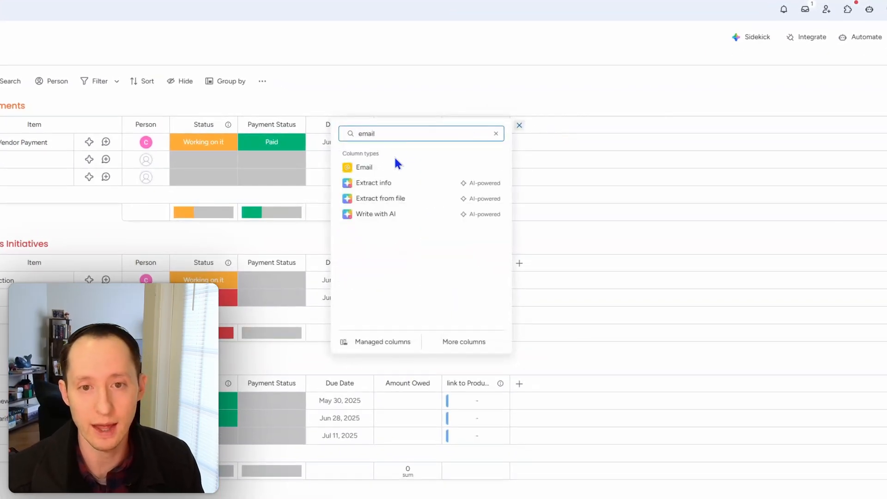
click(432, 167)
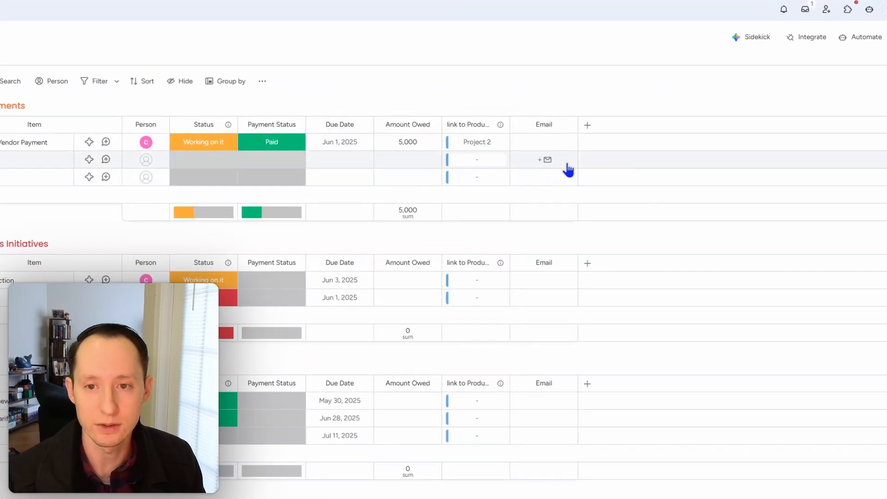
- Enter Project 3's and Project 4's email addresses in the Email cells of the two rows below Project 2's vendor payment
click(542, 161)
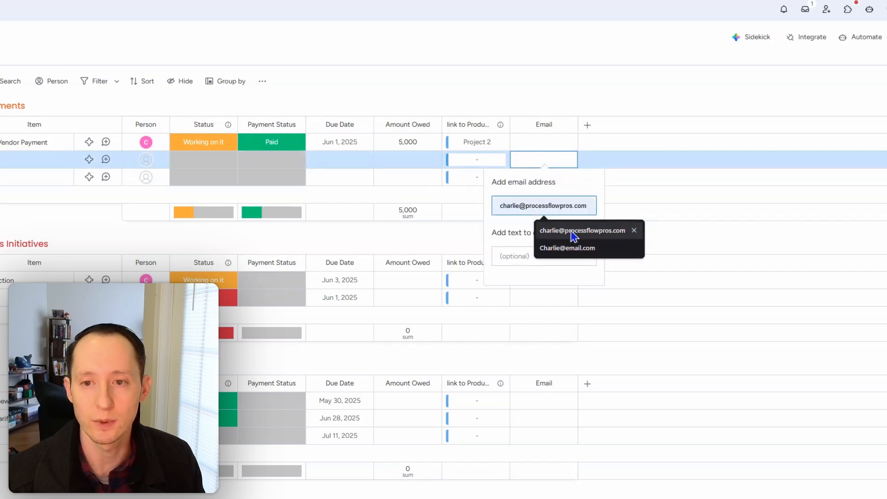
click(573, 231)
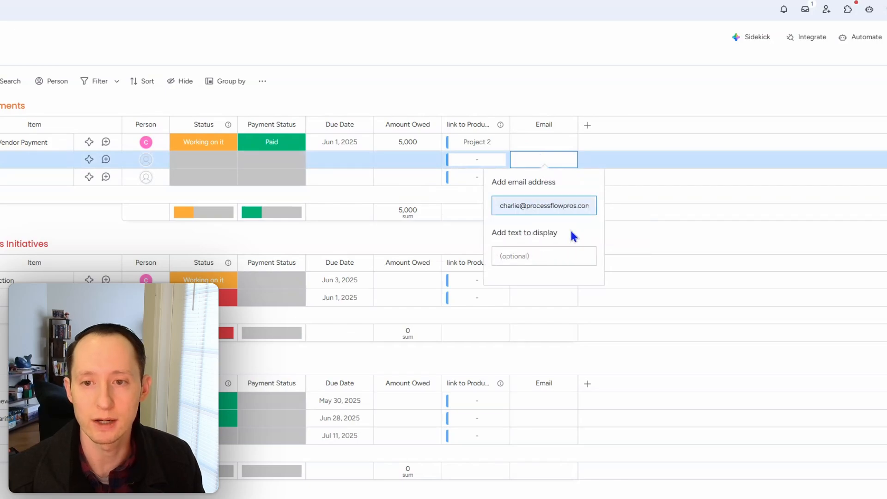
click(647, 100)
click(534, 180)
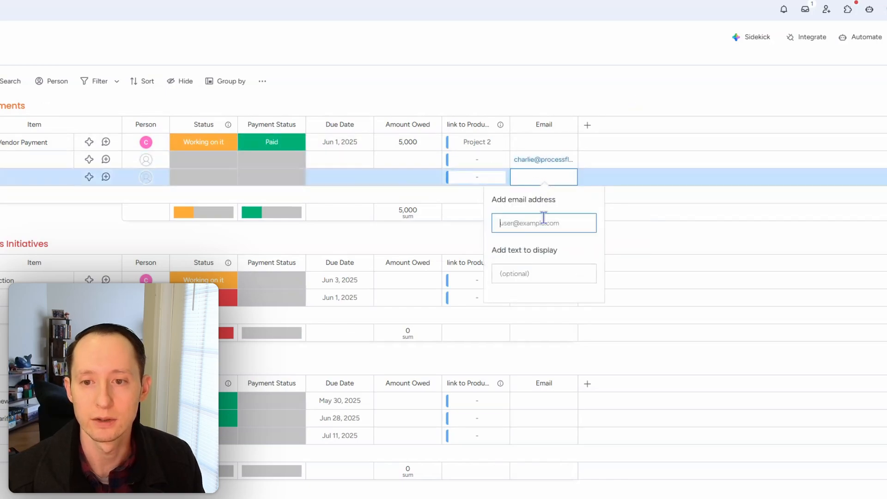
click(544, 220)
click(562, 266)
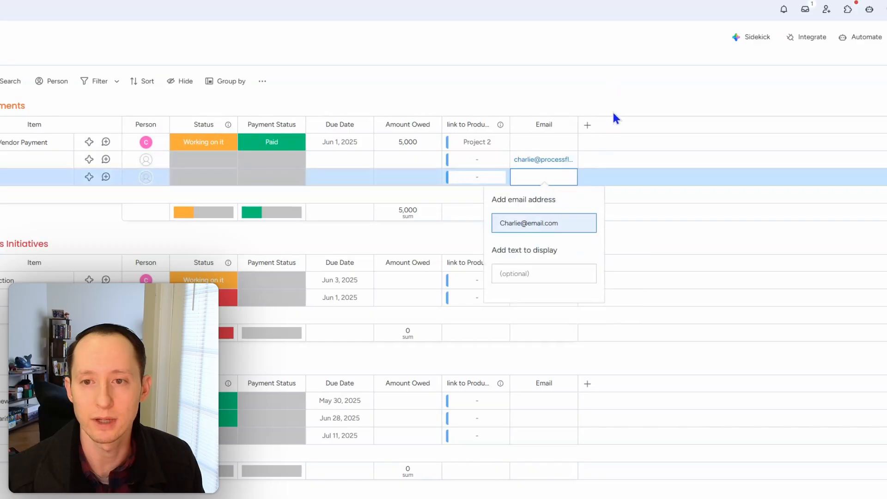
click(619, 88)
- On the Production Demo board, start an automation from the template that connects items when a column changes and this column matches another column in another board
click(36, 173)
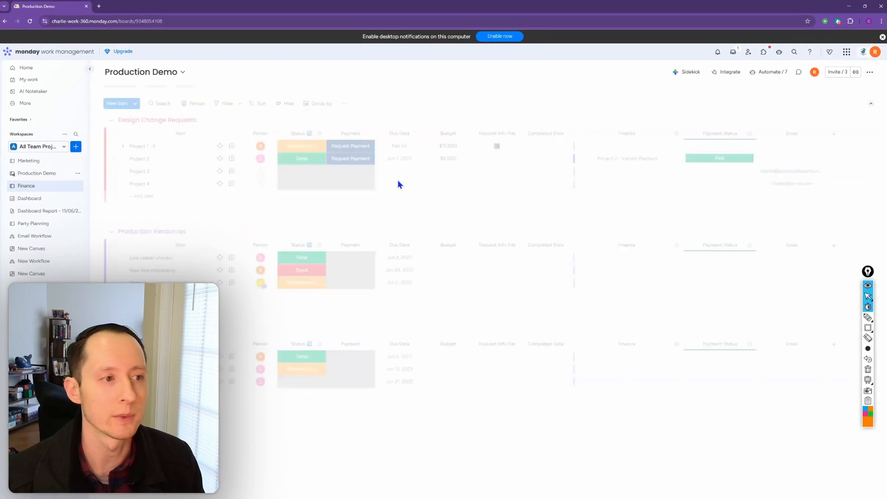
click(771, 72)
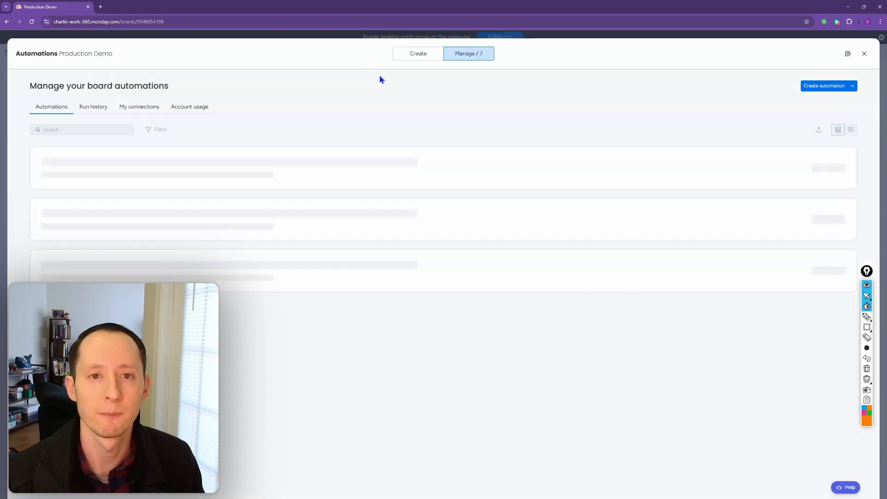
click(408, 57)
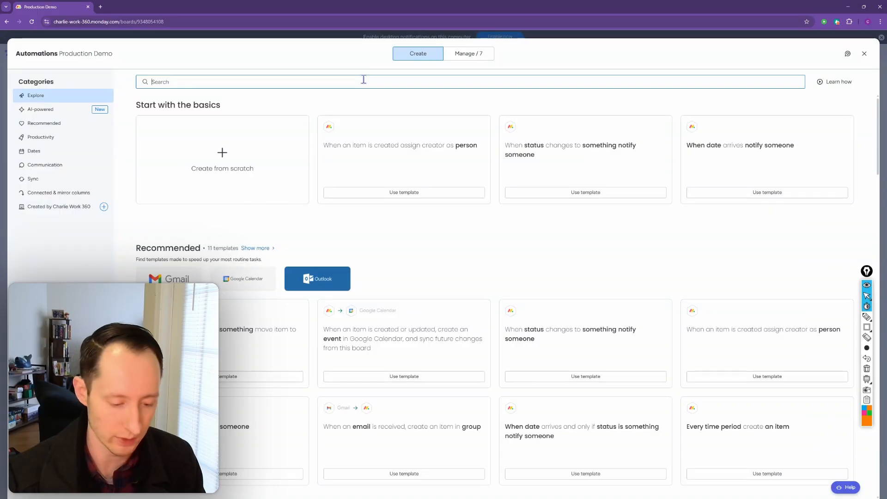
text(conne)
click(564, 243)
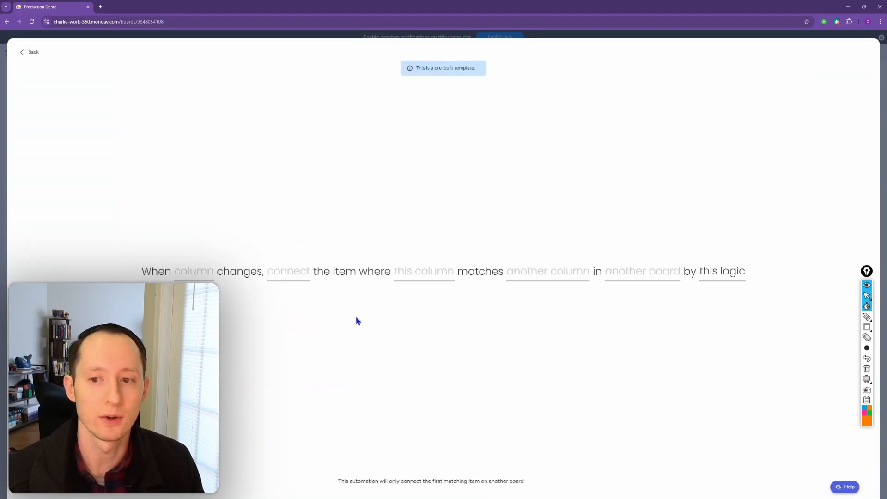
- Set the automation's trigger to the Status column and its other board to Finance
click(193, 275)
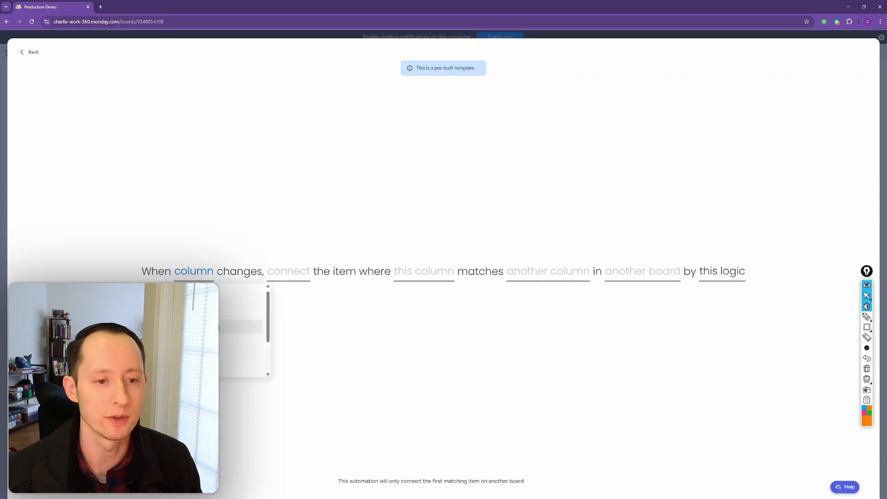
click(240, 327)
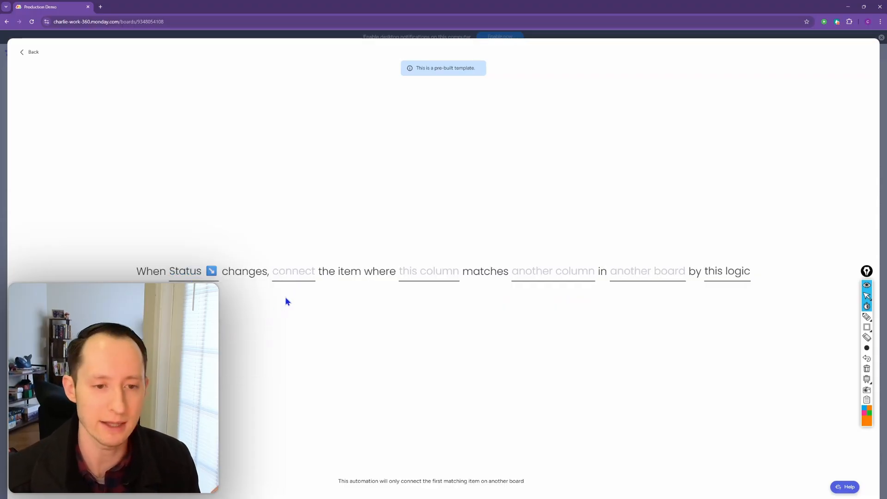
click(633, 282)
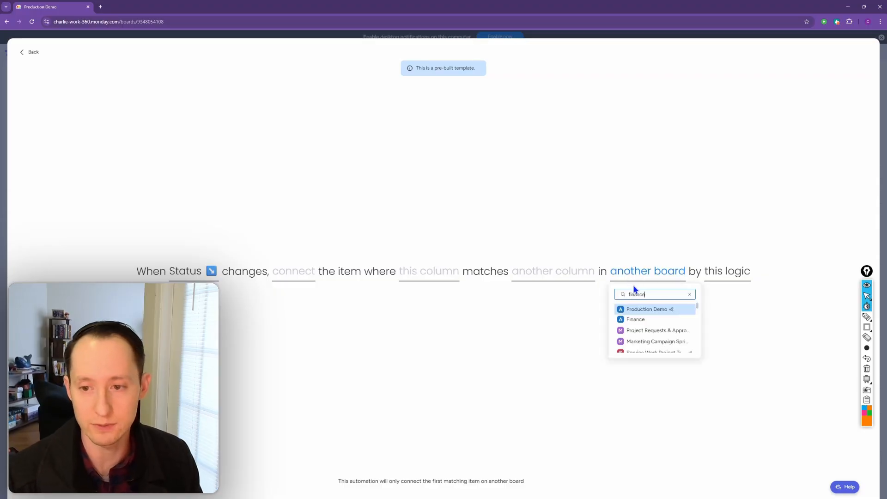
click(641, 310)
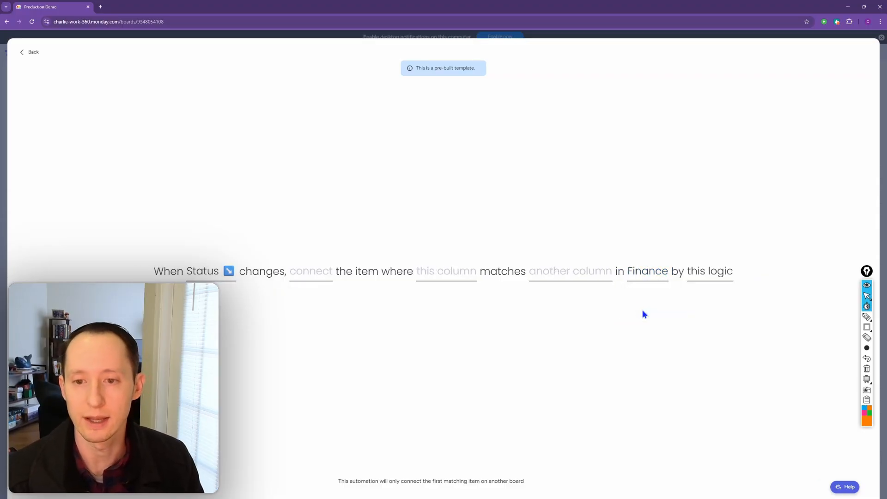
- Set the matching rule so this board's Email column matches the Finance board's Email column
click(593, 277)
scroll(594, 303, down, 2)
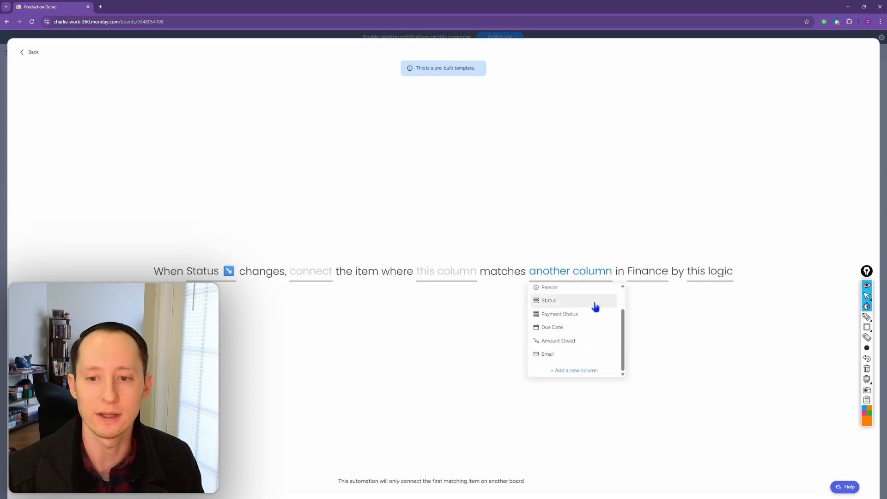
click(583, 355)
click(470, 273)
scroll(485, 331, down, 2)
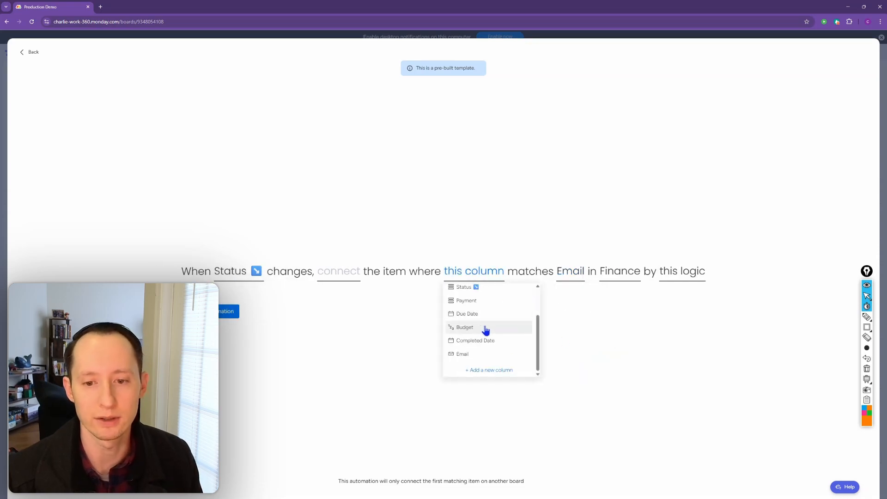
click(488, 358)
- Choose the Finance column as the connecting column and create the automation
click(346, 277)
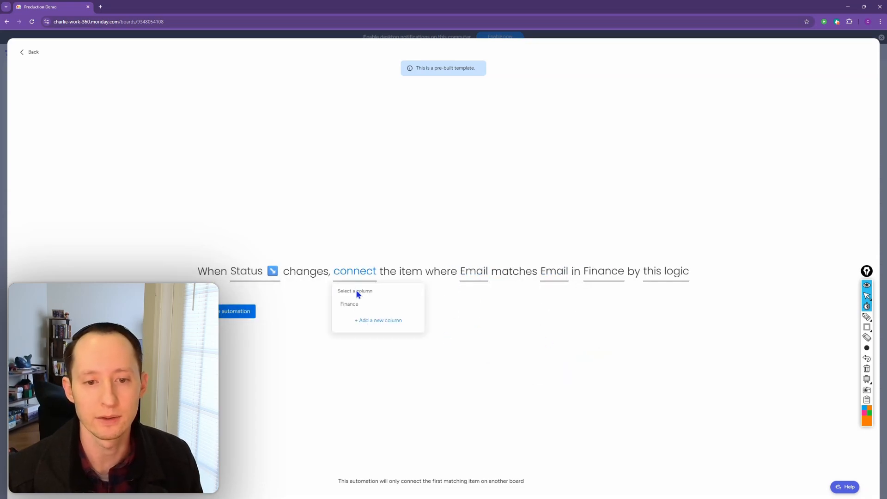
click(362, 301)
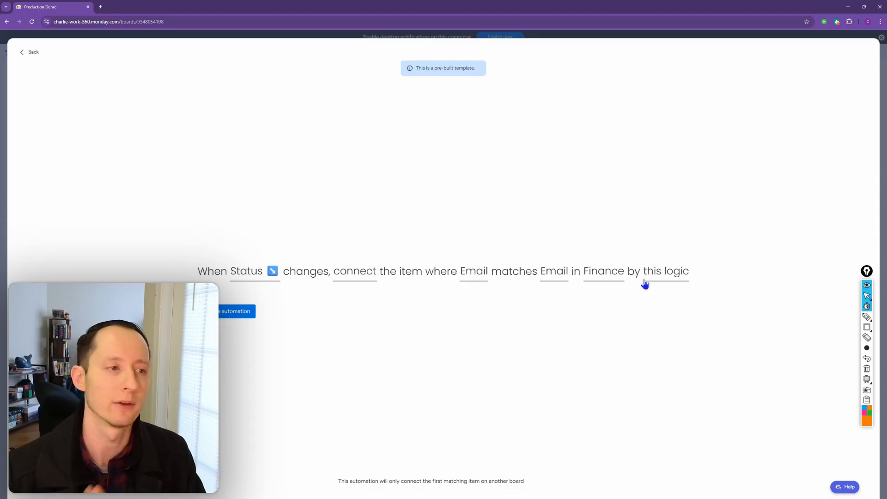
click(247, 312)
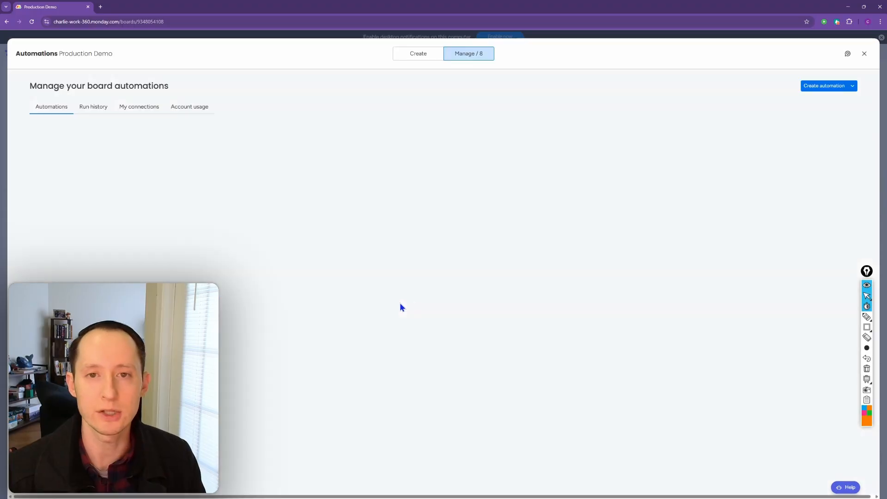
- Close the automations and test the new one by setting Project 3's Status to Stuck
click(864, 55)
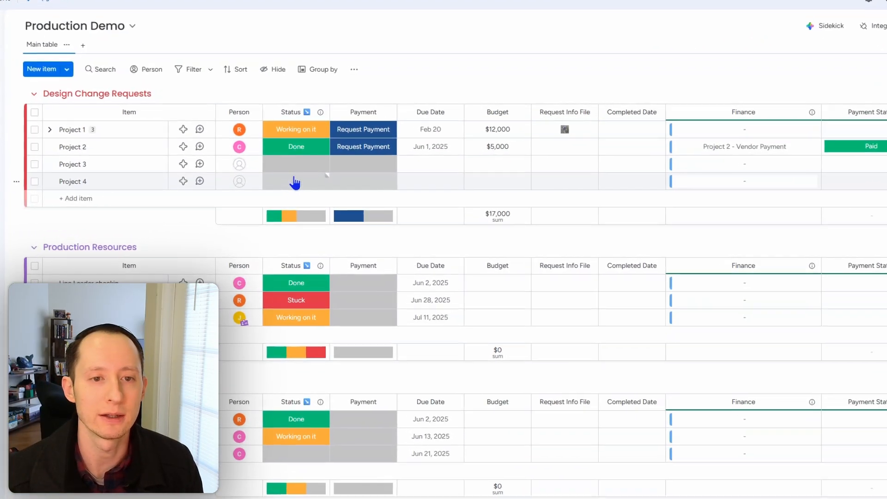
click(298, 169)
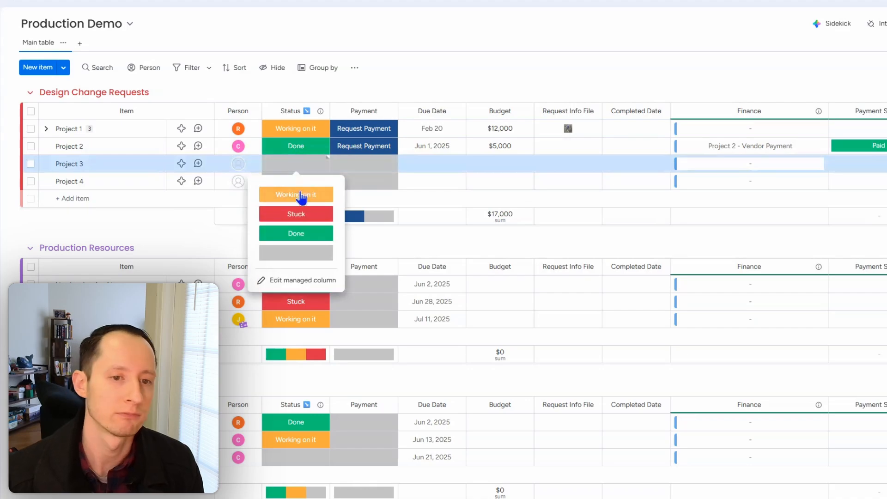
click(322, 219)
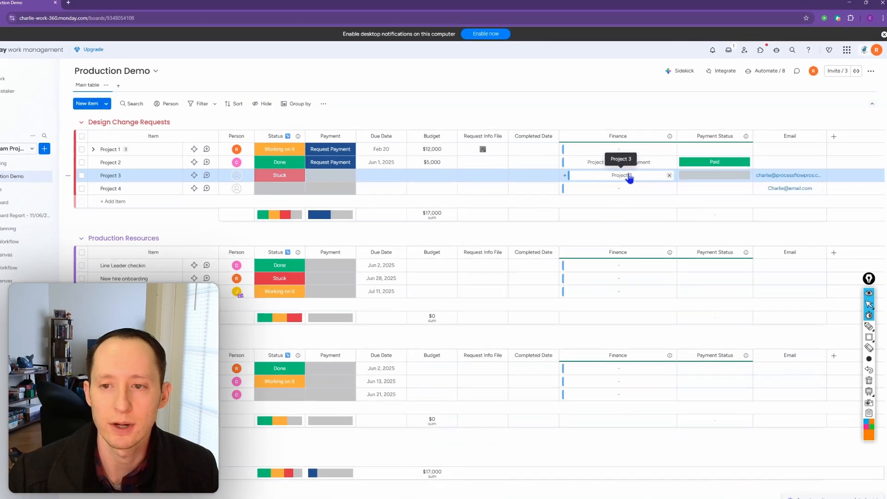
- Inspect Project 3's connected Finance item, close it, and test the automation on Project 4 by setting its Status to Working on it
click(561, 200)
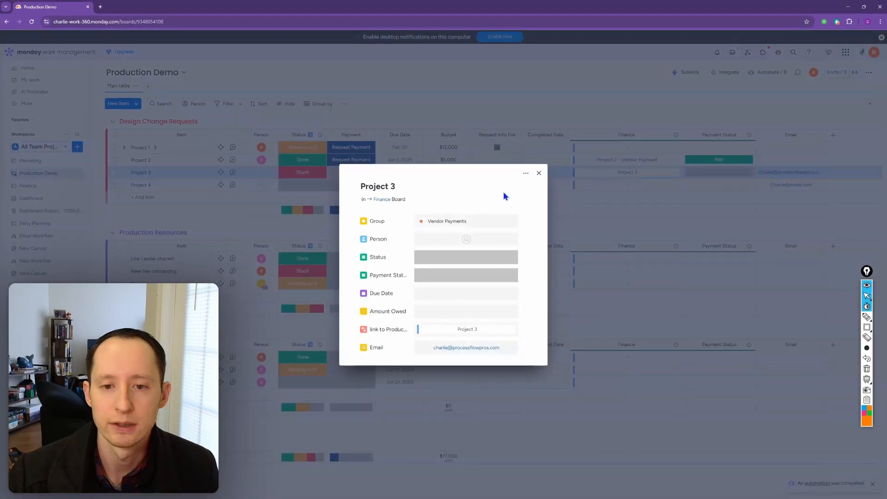
click(539, 173)
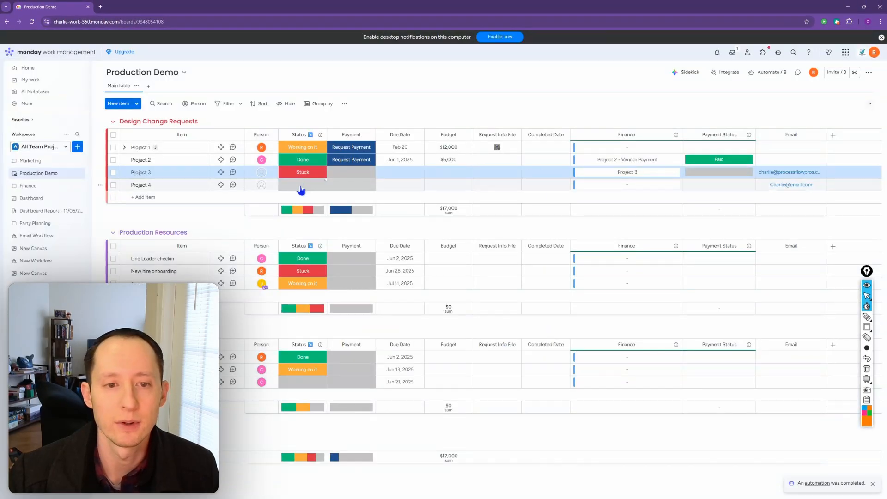
click(301, 189)
click(301, 208)
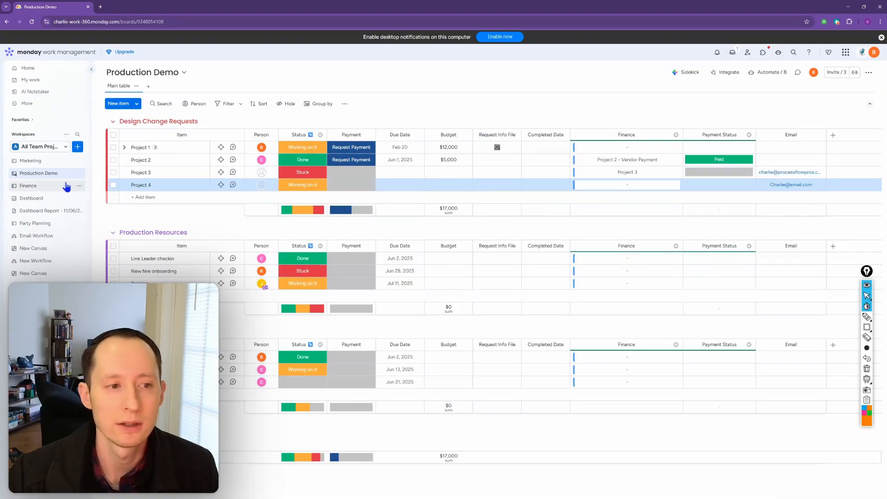
- Open the Finance board and widen the column that links to Production Demo to check the connected items
click(29, 186)
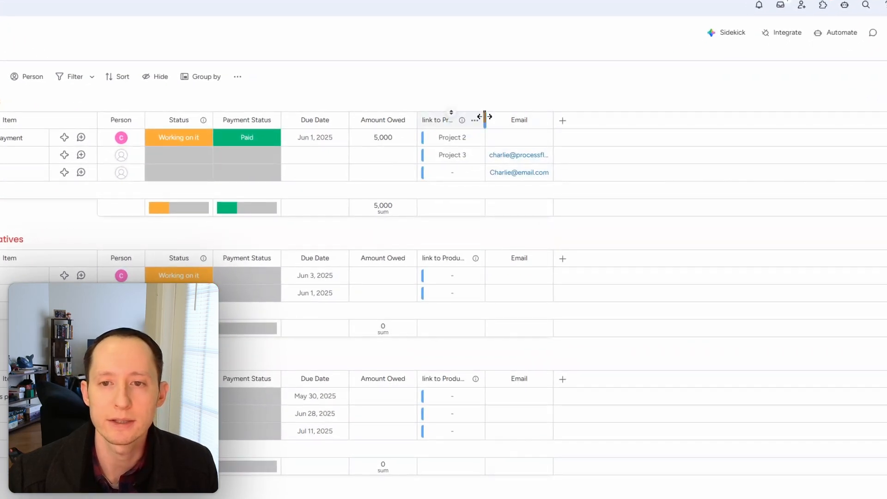
drag(482, 121, 511, 120)
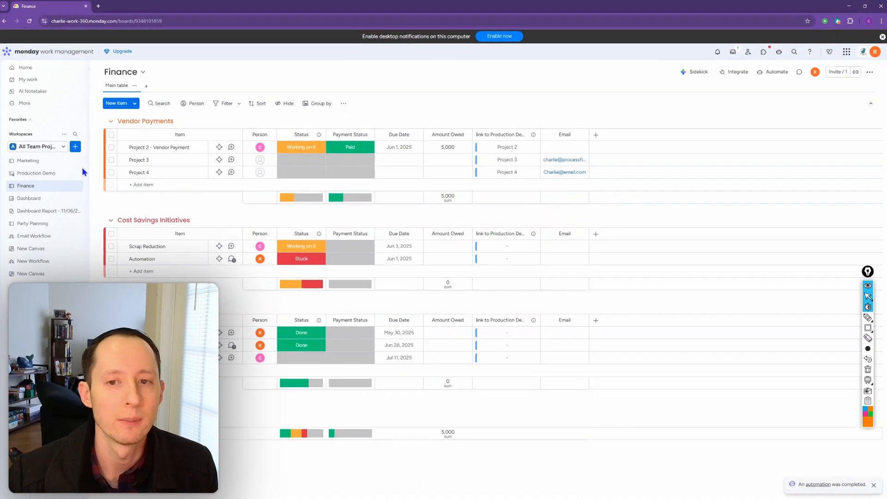
click(113, 136)
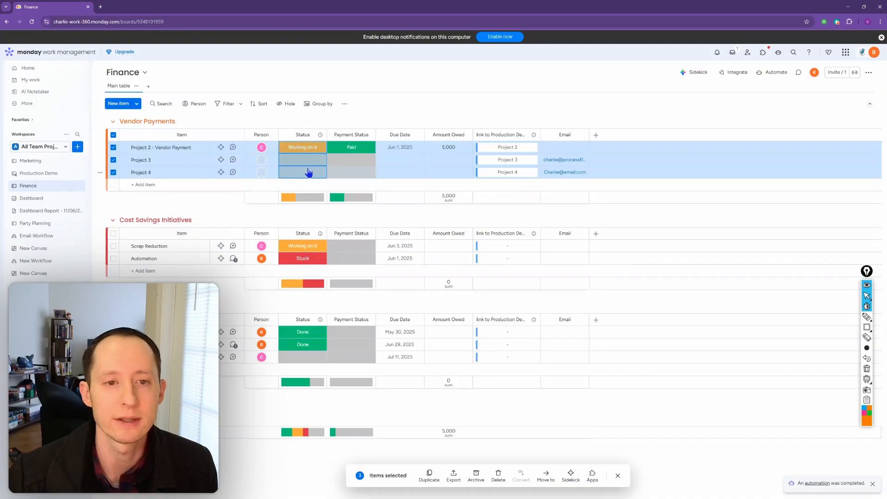
click(304, 174)
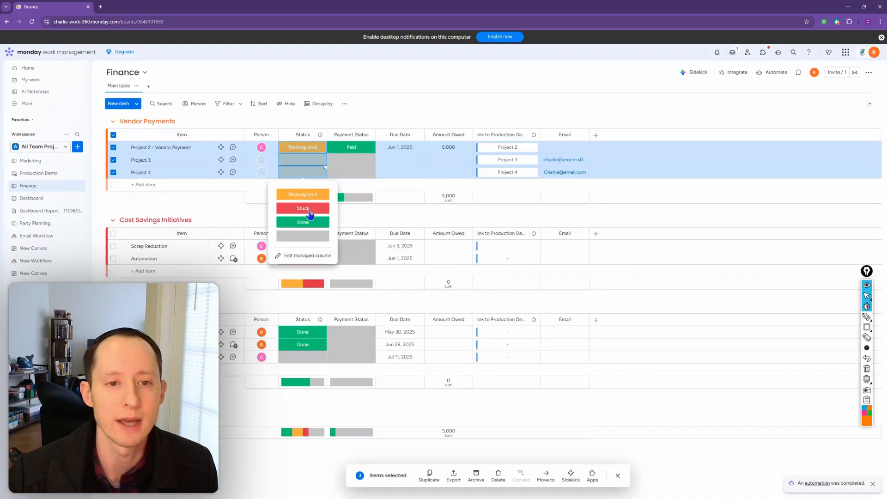
click(113, 136)
- Return to the Production Demo board, select all Design Change Requests items, and clear the selection again
click(46, 175)
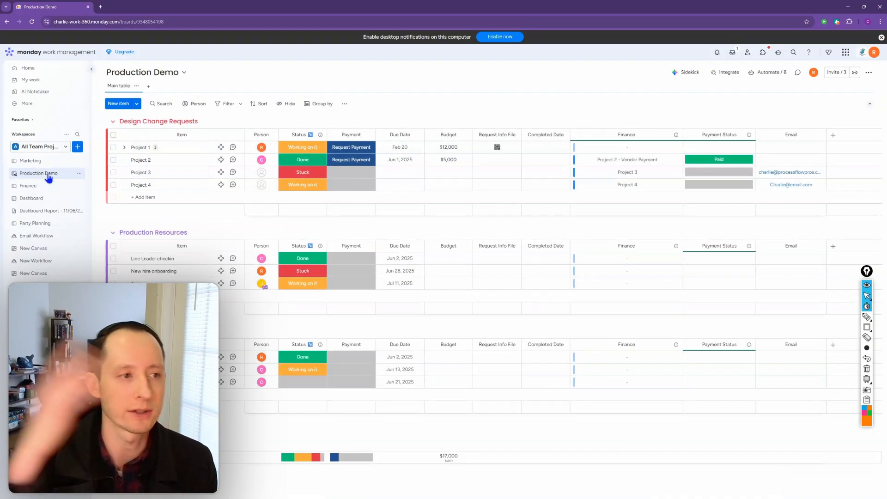
click(113, 135)
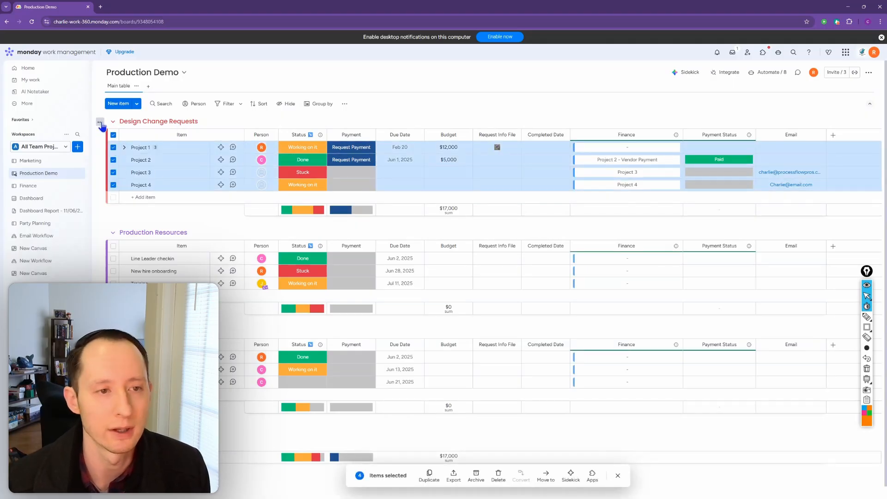
click(113, 135)
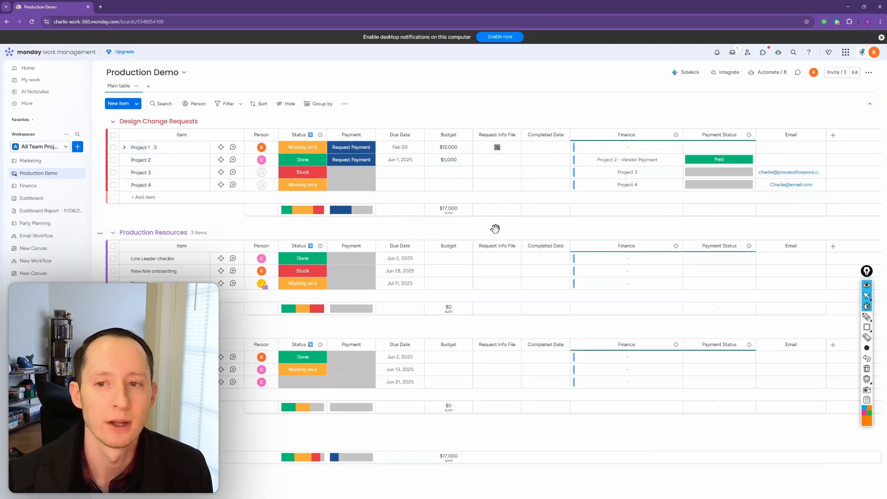